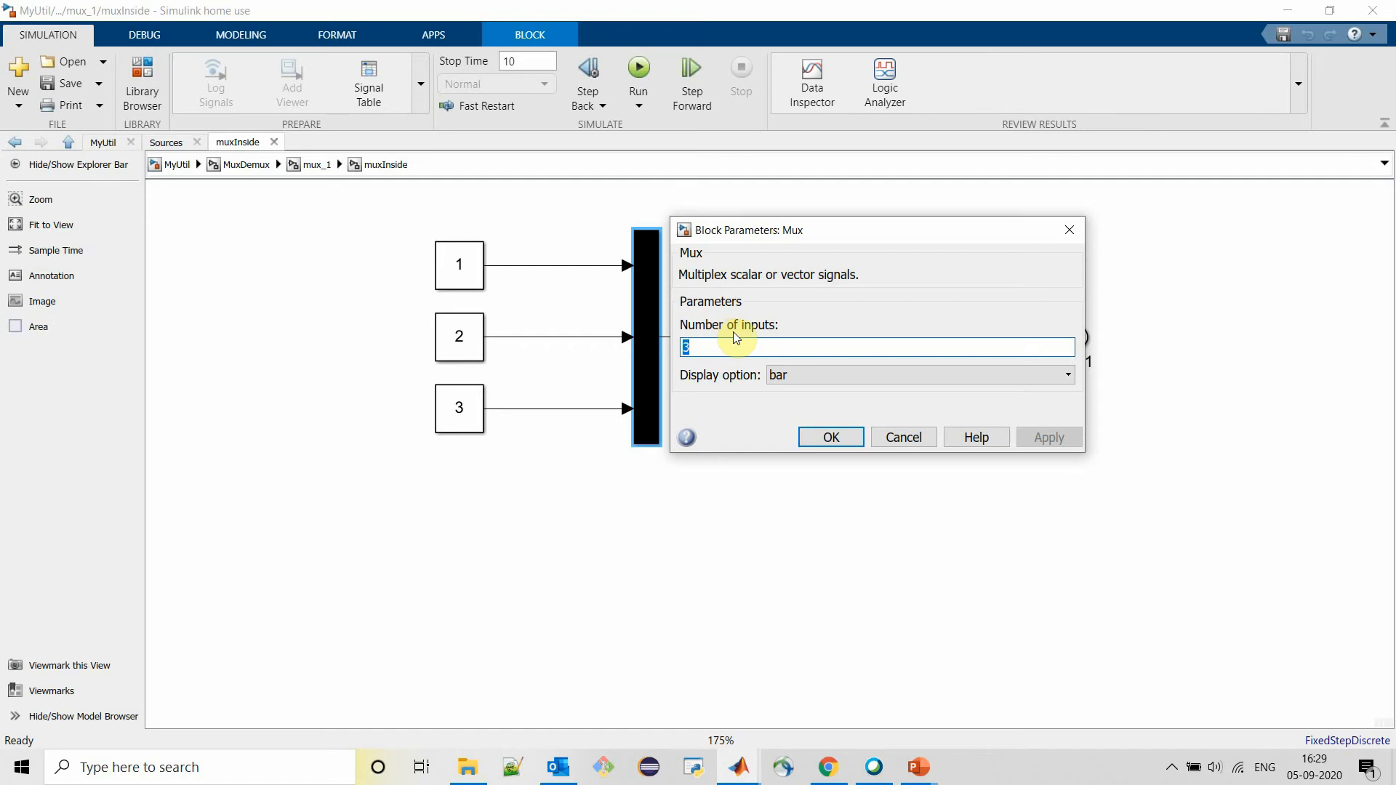
# Step: Review the display options of the Mux block without changing them and return to the mux_1 subsystem
pyautogui.click(812, 374)
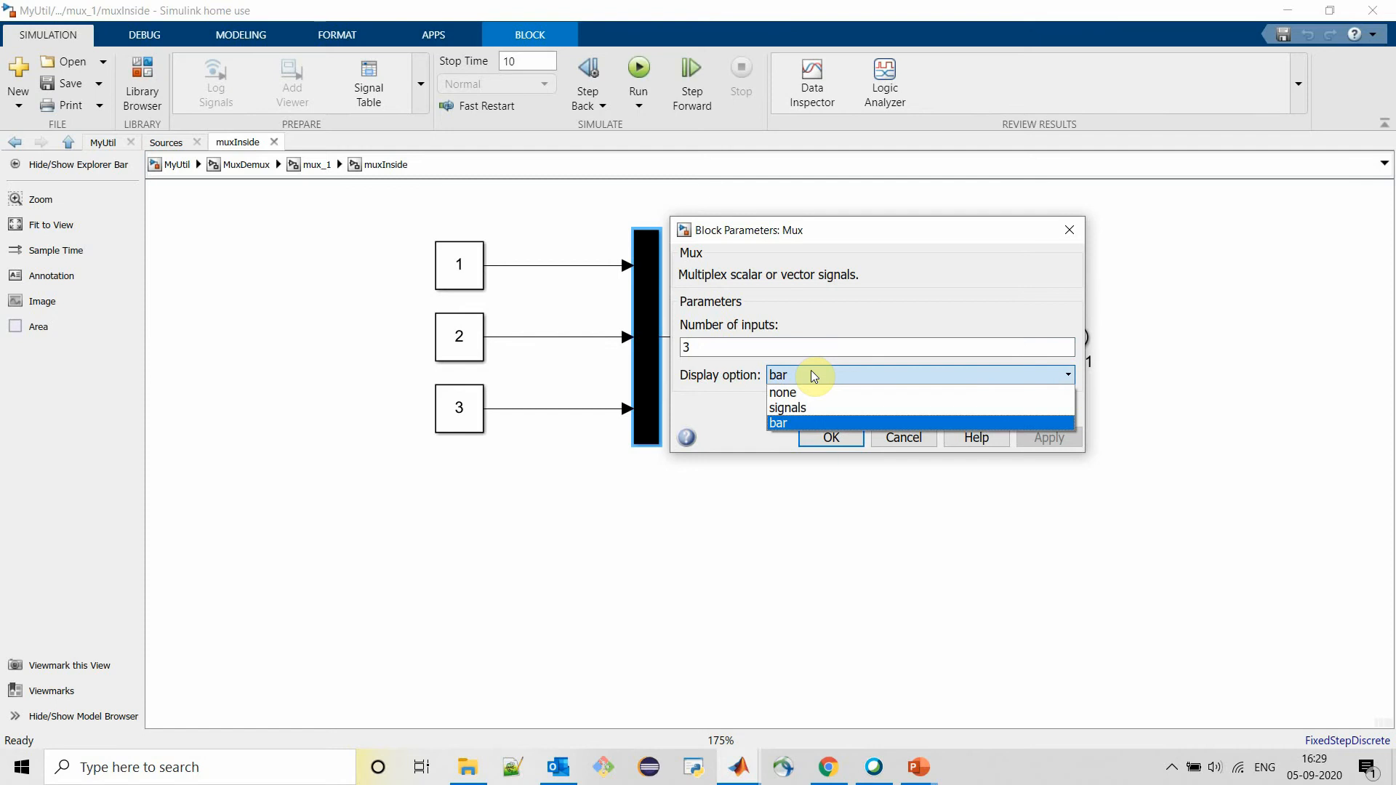
pyautogui.click(740, 383)
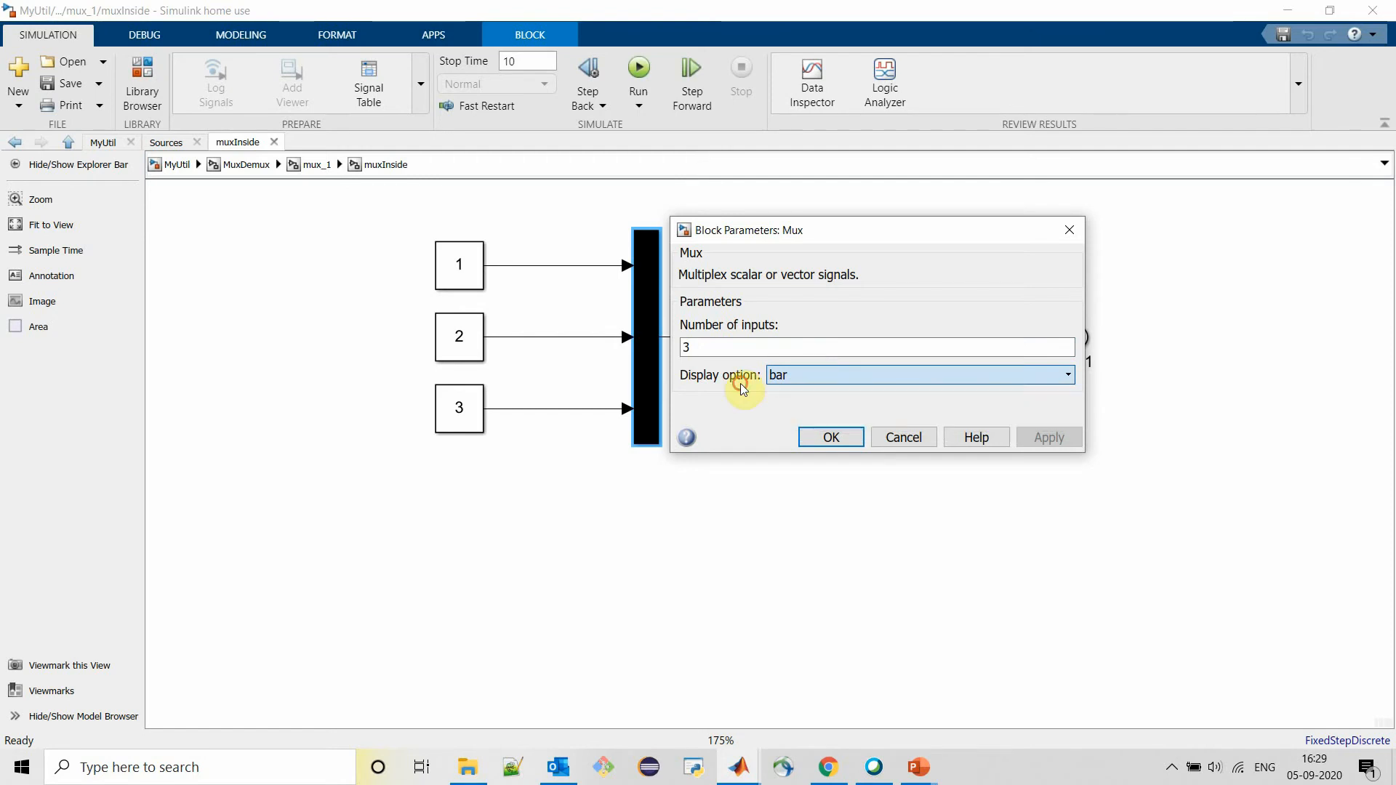
pyautogui.click(833, 444)
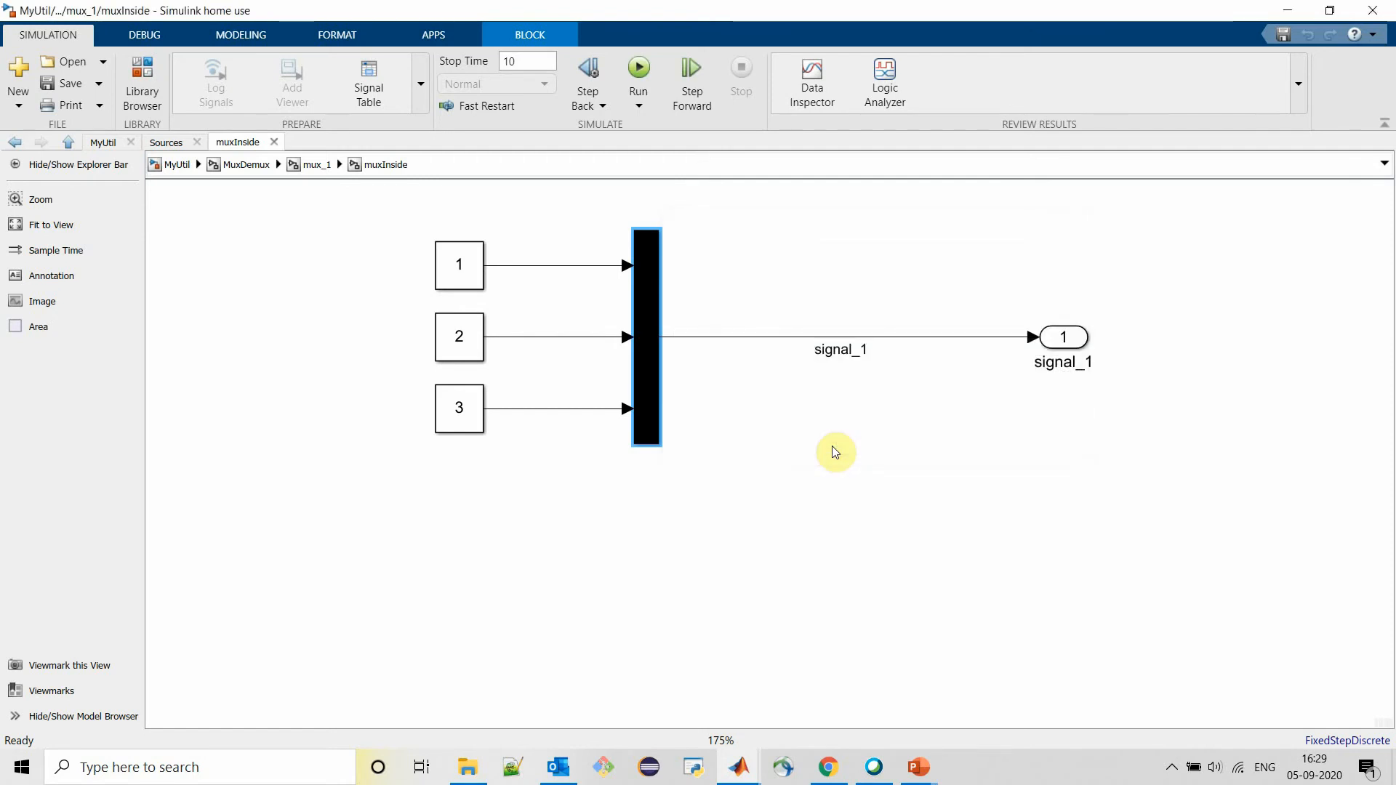
pyautogui.press('Escape')
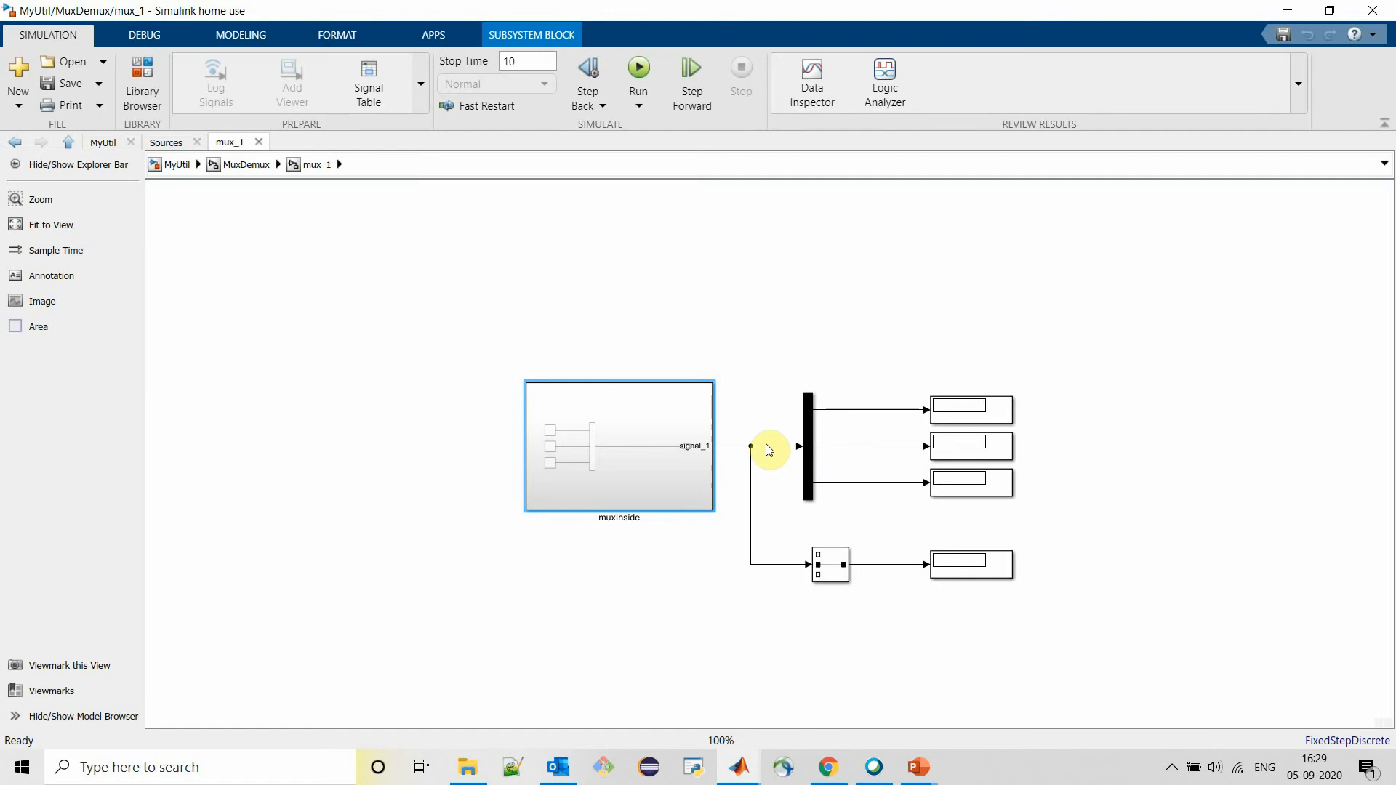
# Step: Check the parameters of the Demux block in mux_1 and close them without changes
pyautogui.click(809, 451)
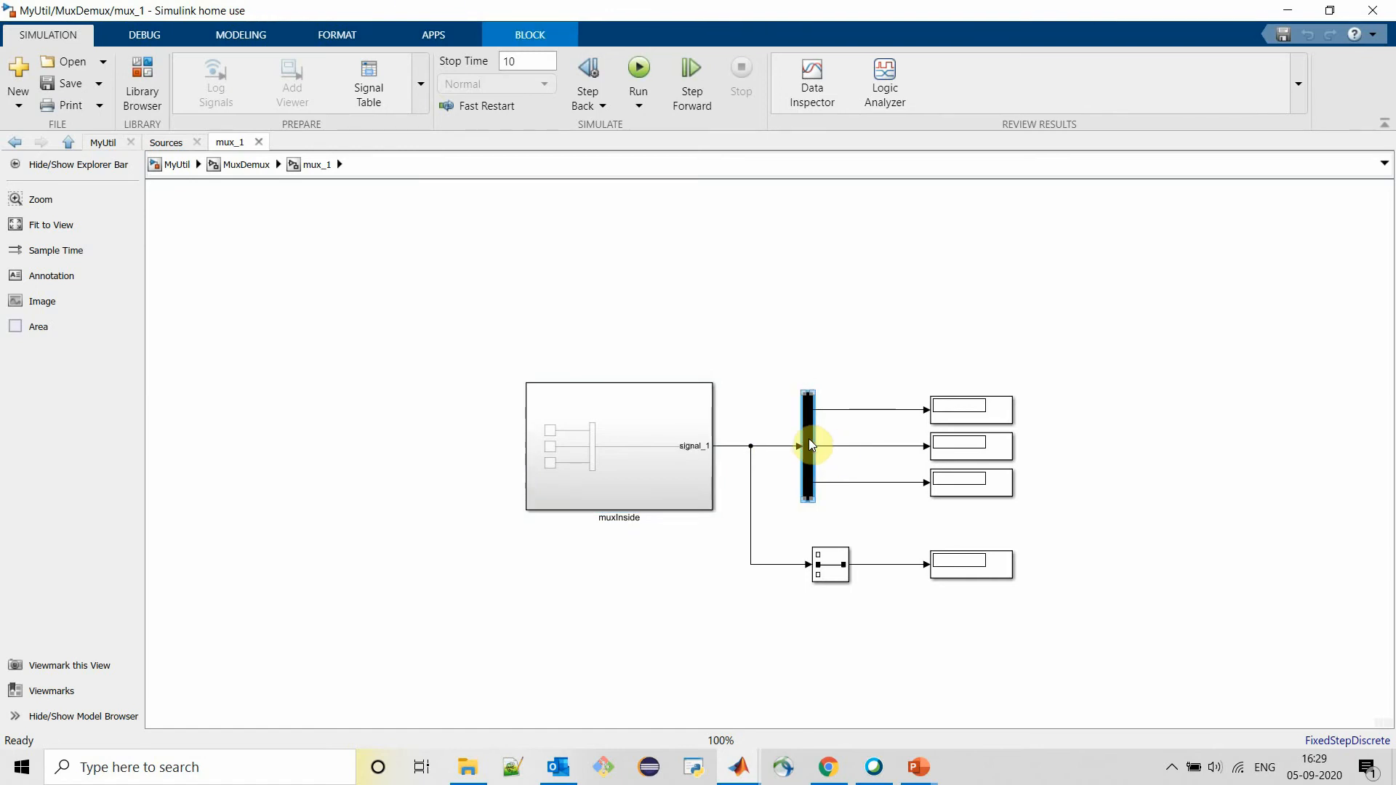
pyautogui.doubleClick(811, 445)
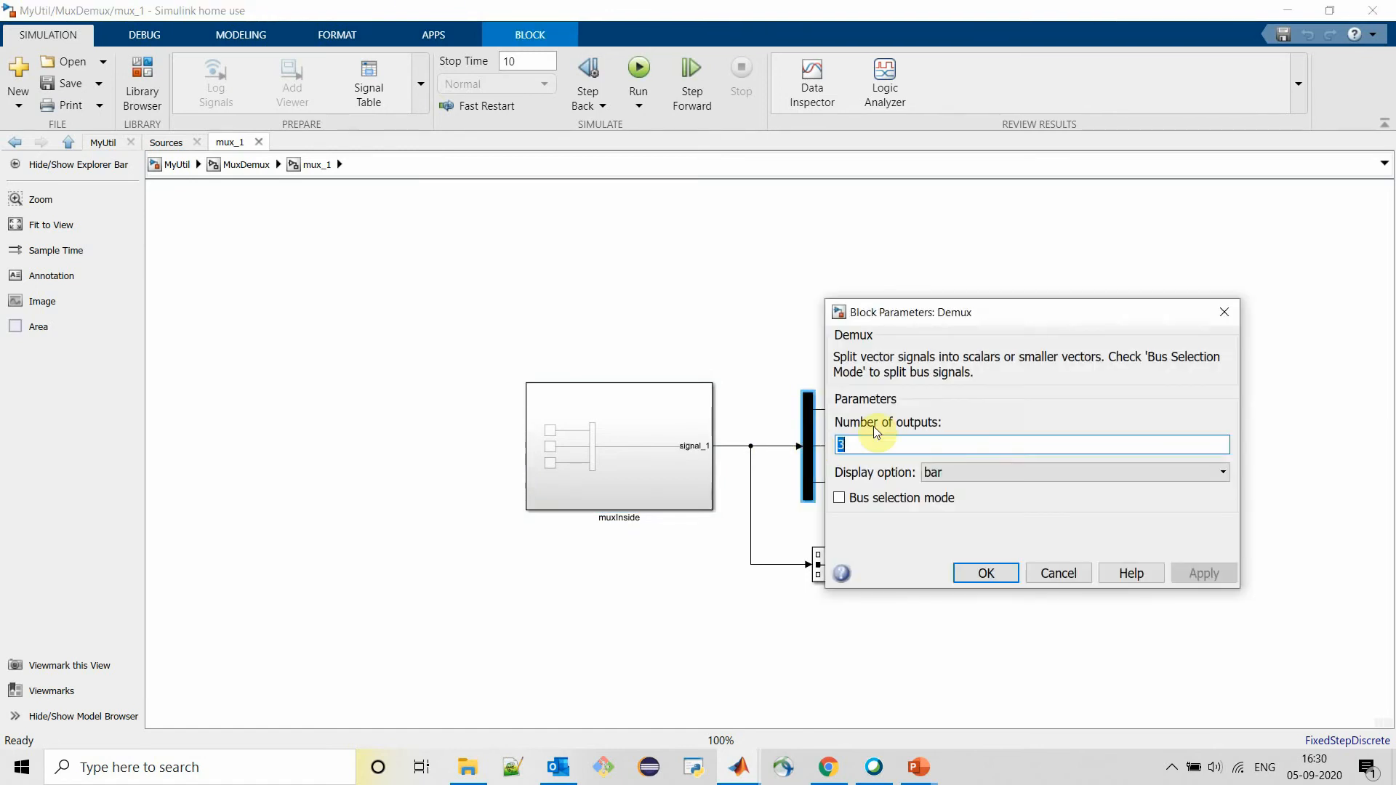
pyautogui.click(1055, 574)
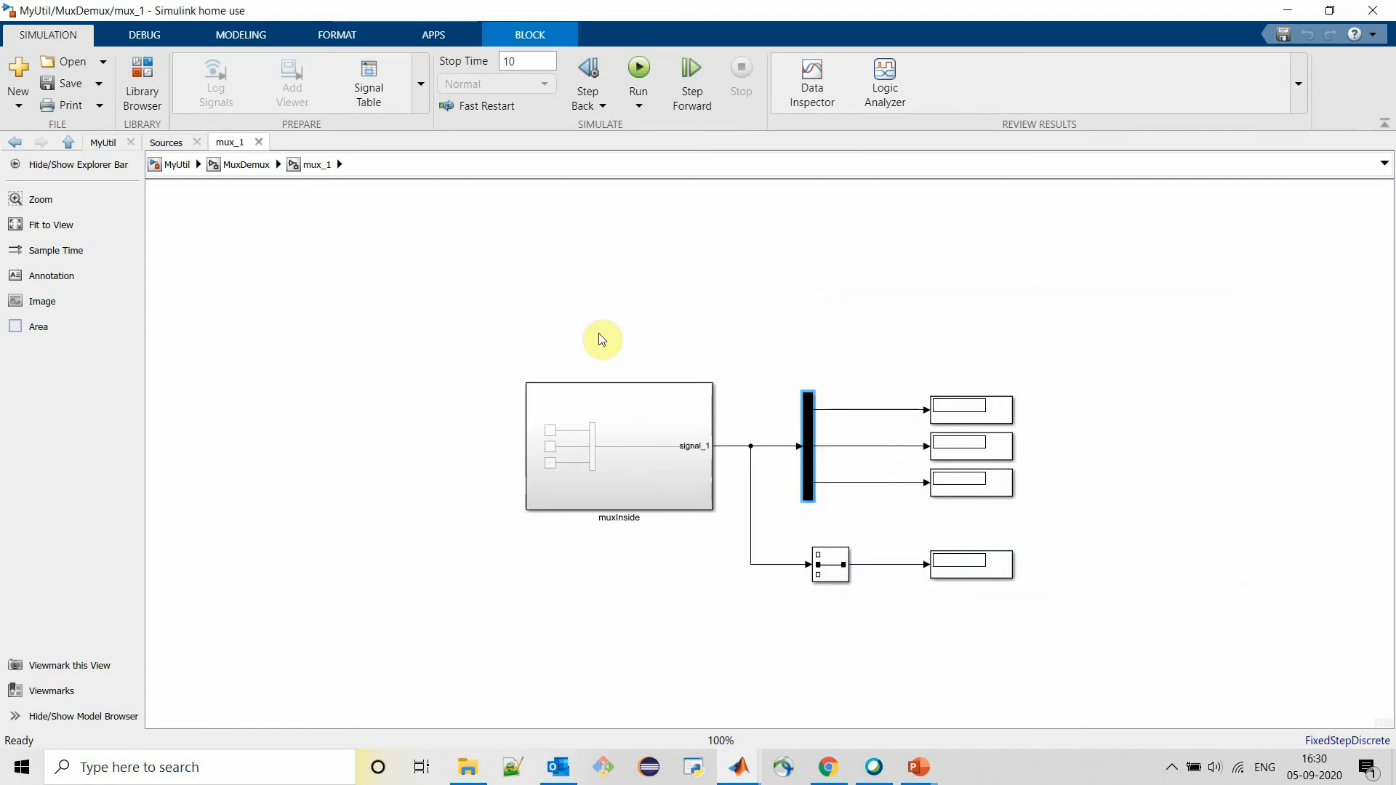
pyautogui.click(658, 430)
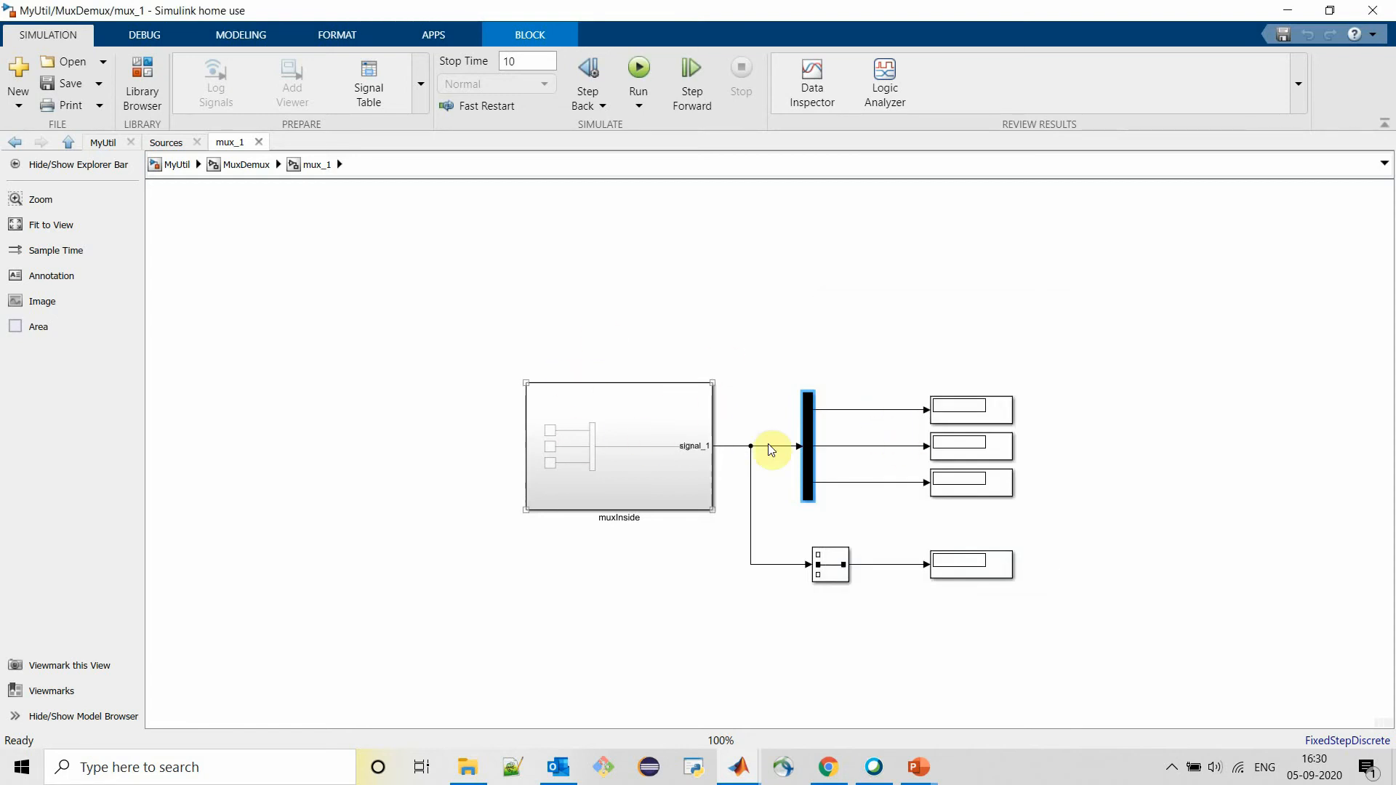
pyautogui.click(967, 486)
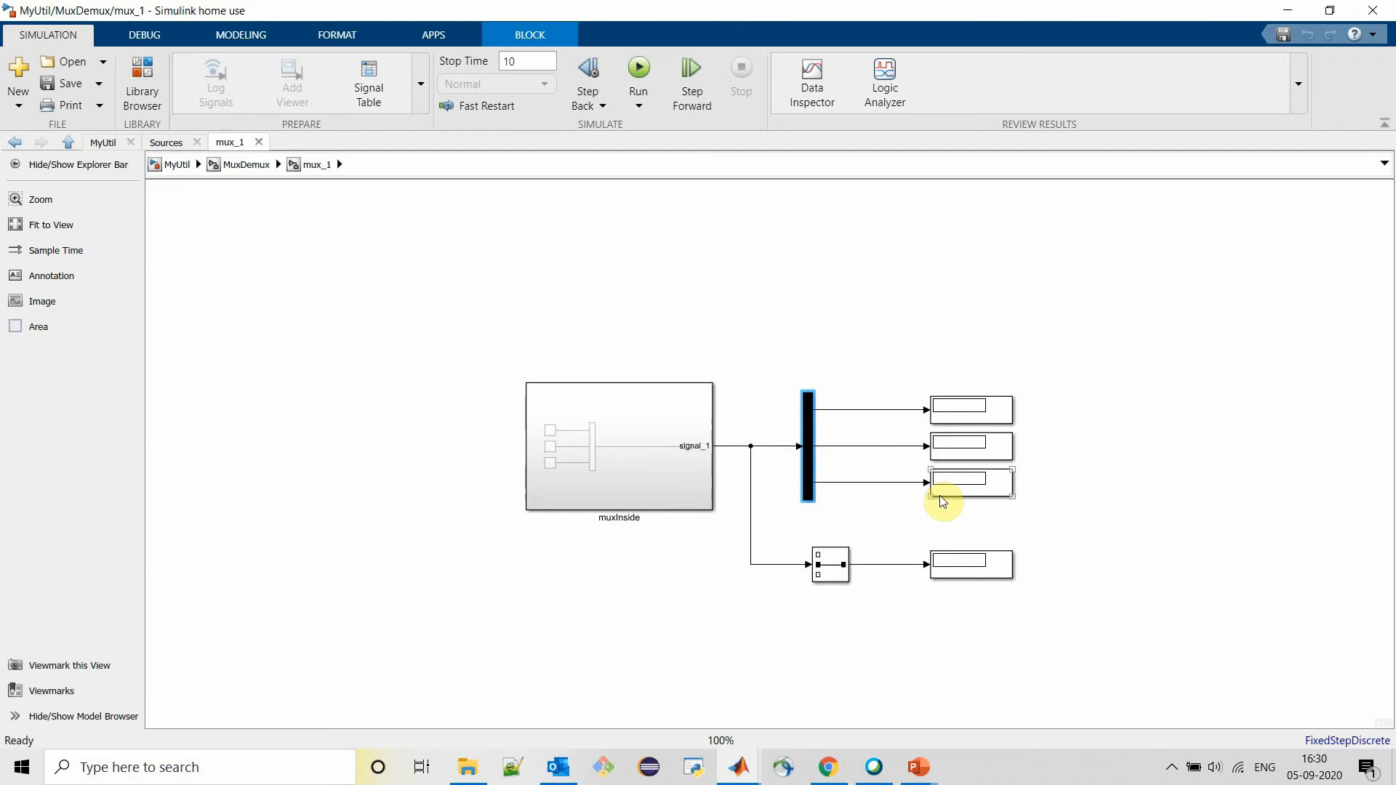
# Step: Check the index settings of the Selector block below the Demux and close them without changes
pyautogui.click(828, 567)
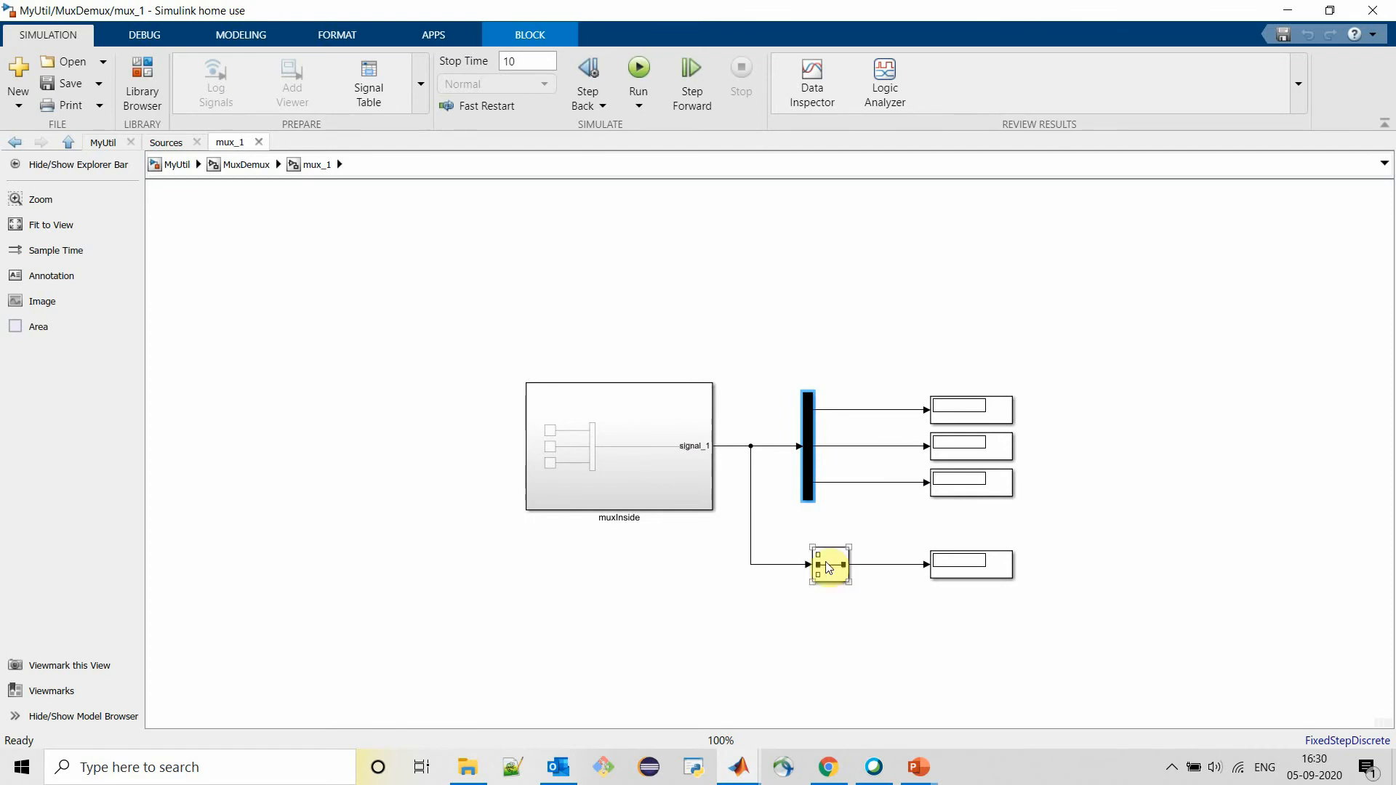
pyautogui.click(829, 567)
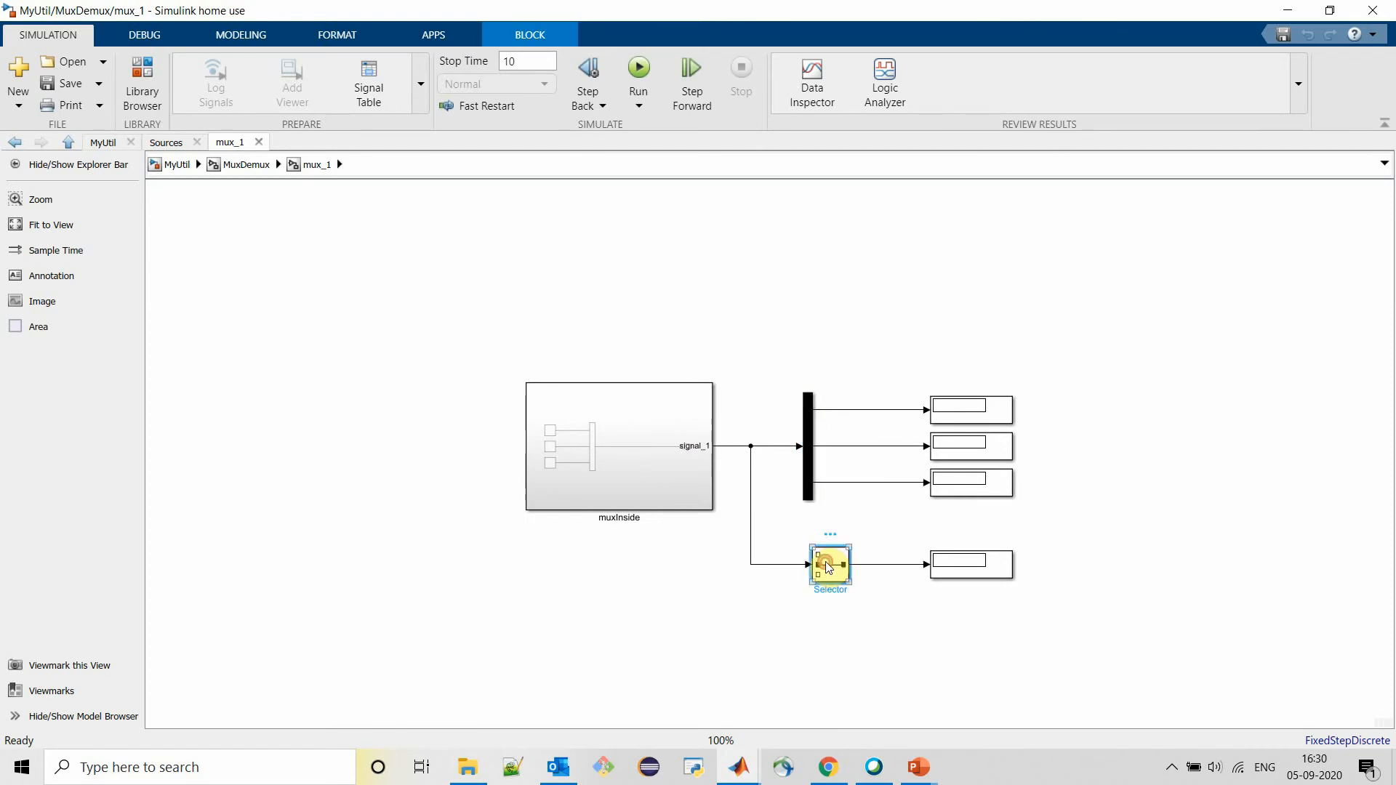
pyautogui.doubleClick(828, 568)
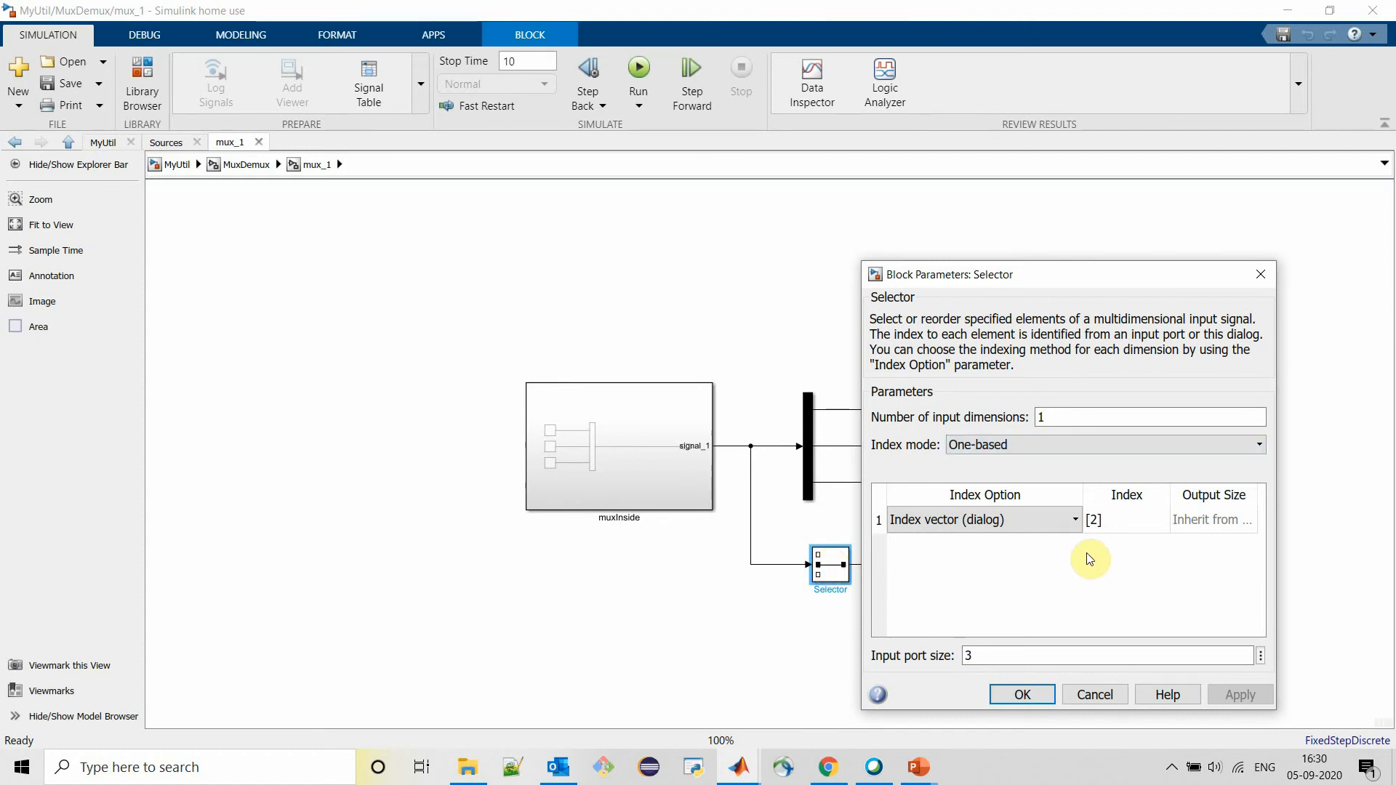
pyautogui.click(1094, 694)
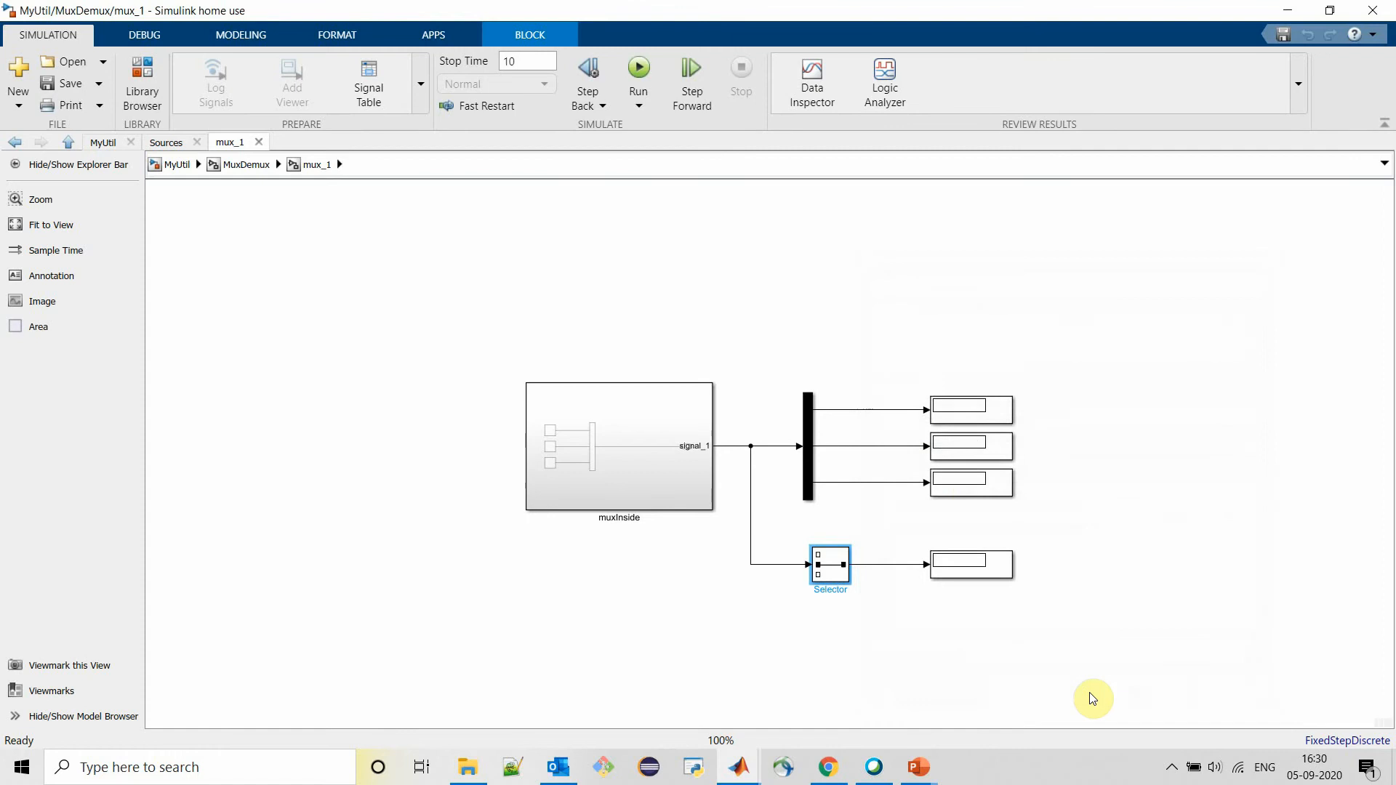
# Step: Run the simulation and inspect the signal data types and widths inside mux_1's muxInside subsystem
pyautogui.click(639, 70)
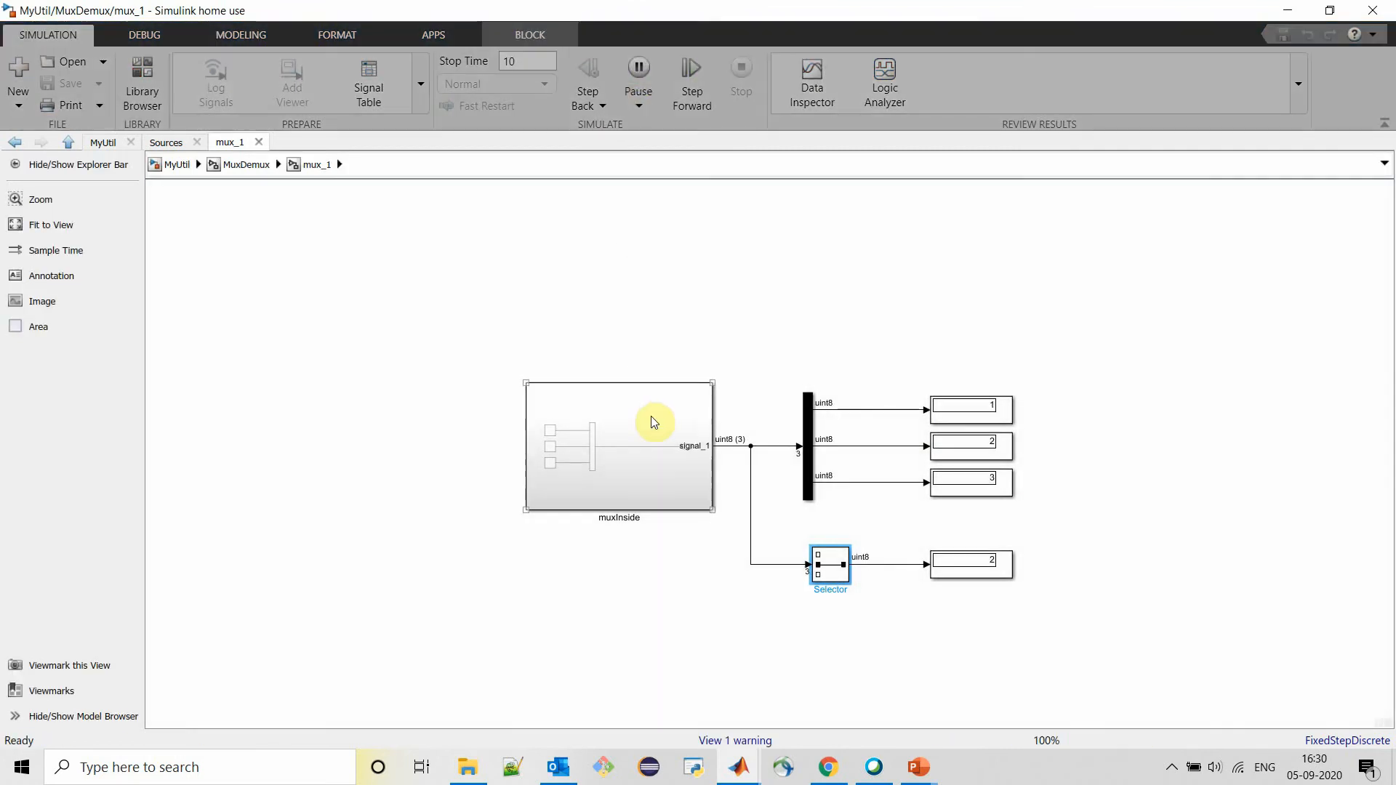
pyautogui.click(629, 435)
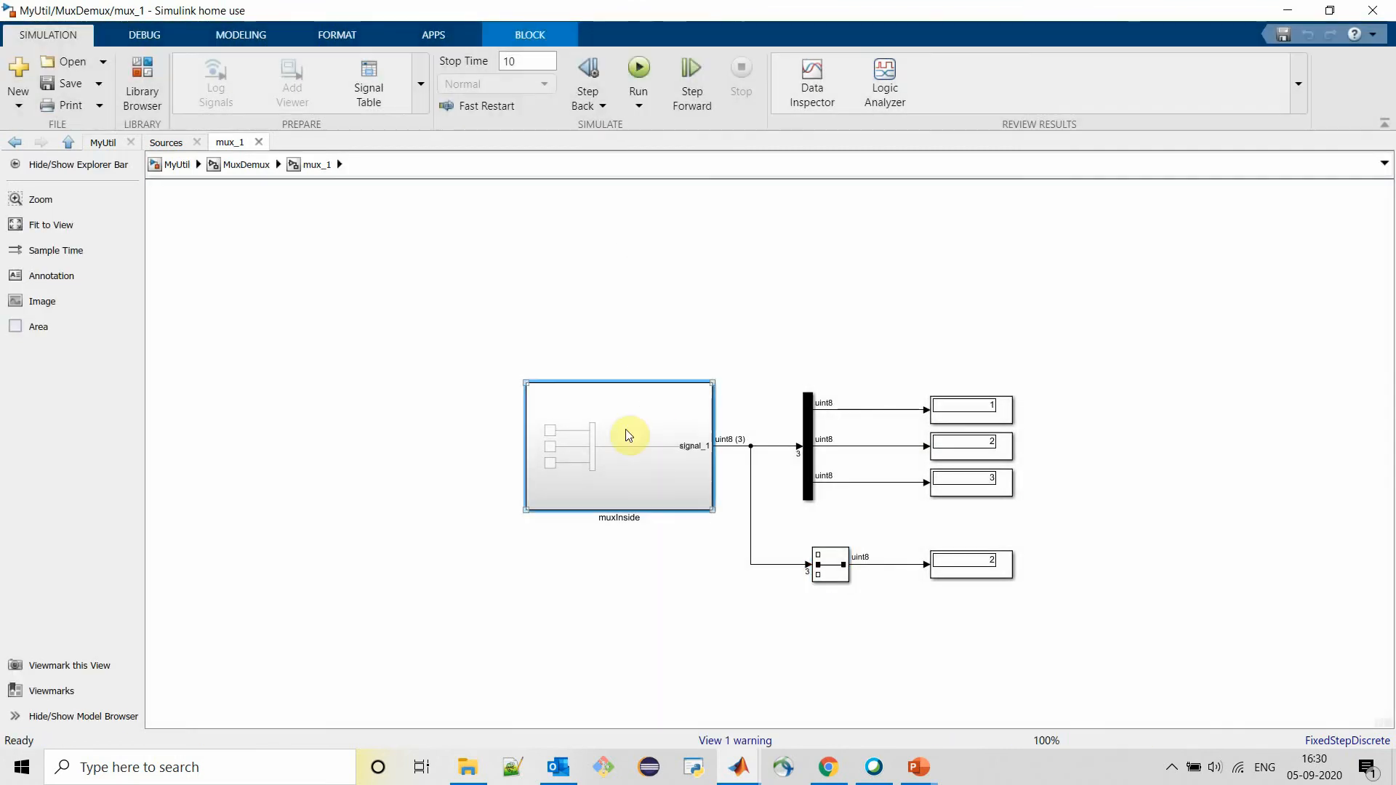
pyautogui.doubleClick(629, 435)
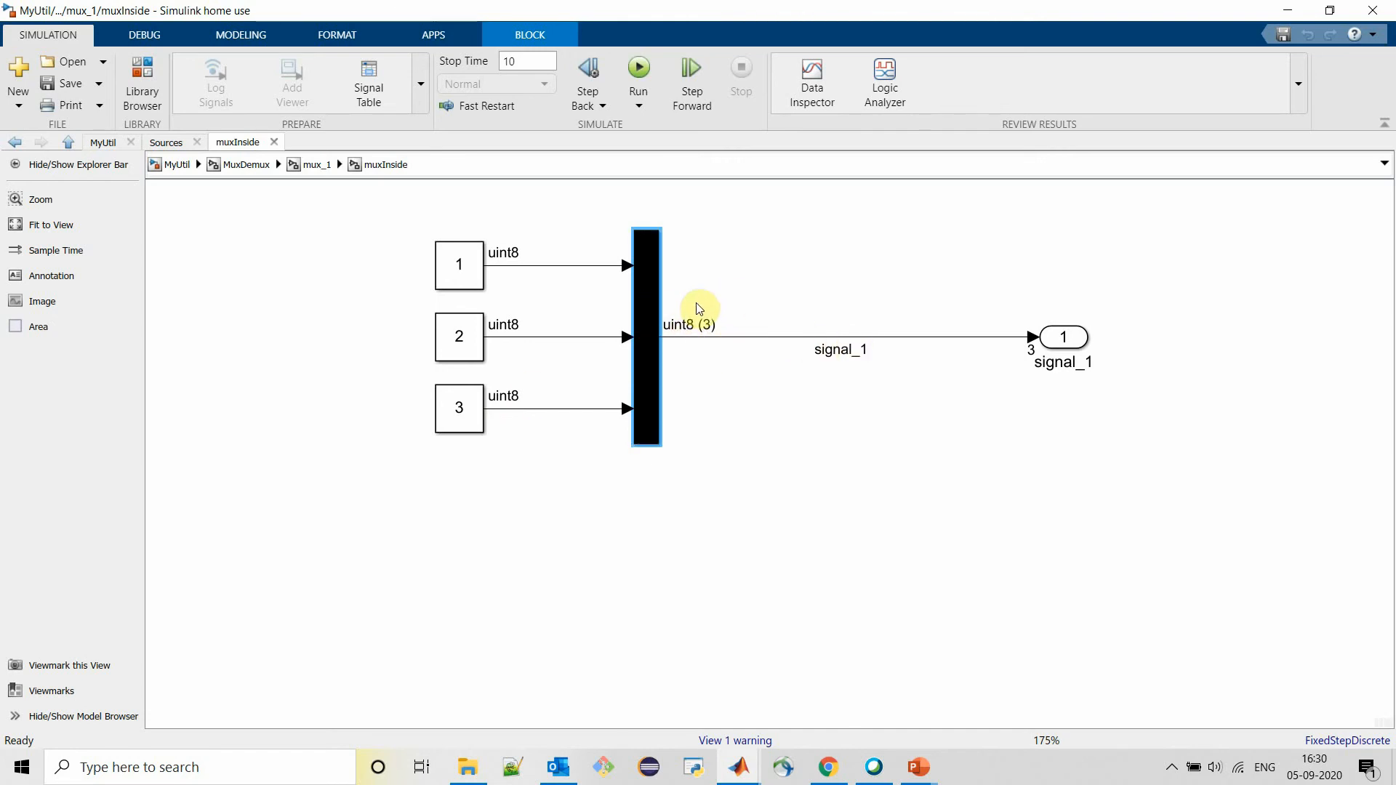
pyautogui.press('Escape')
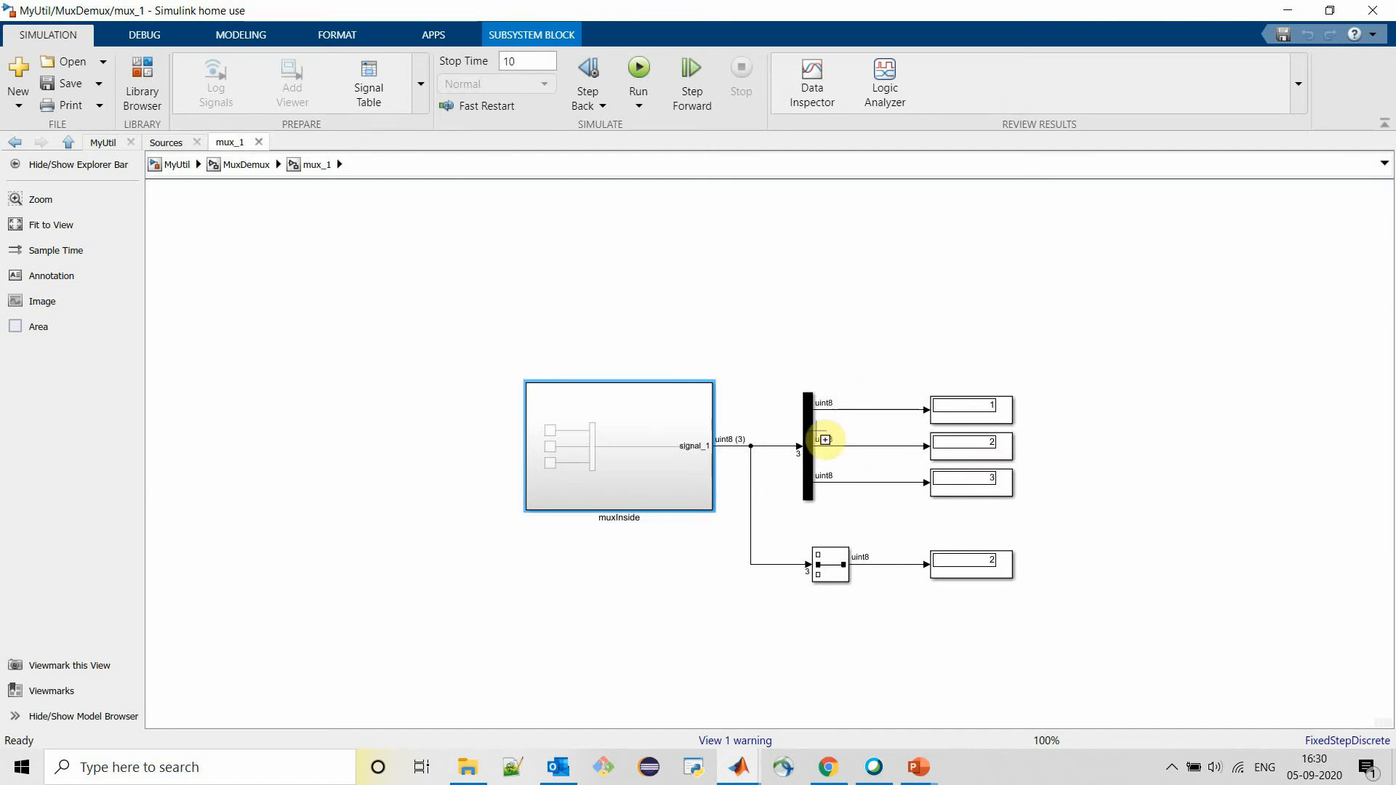
# Step: Set the Selector block's index to pick the first element of the input vector and rerun the simulation
pyautogui.doubleClick(820, 576)
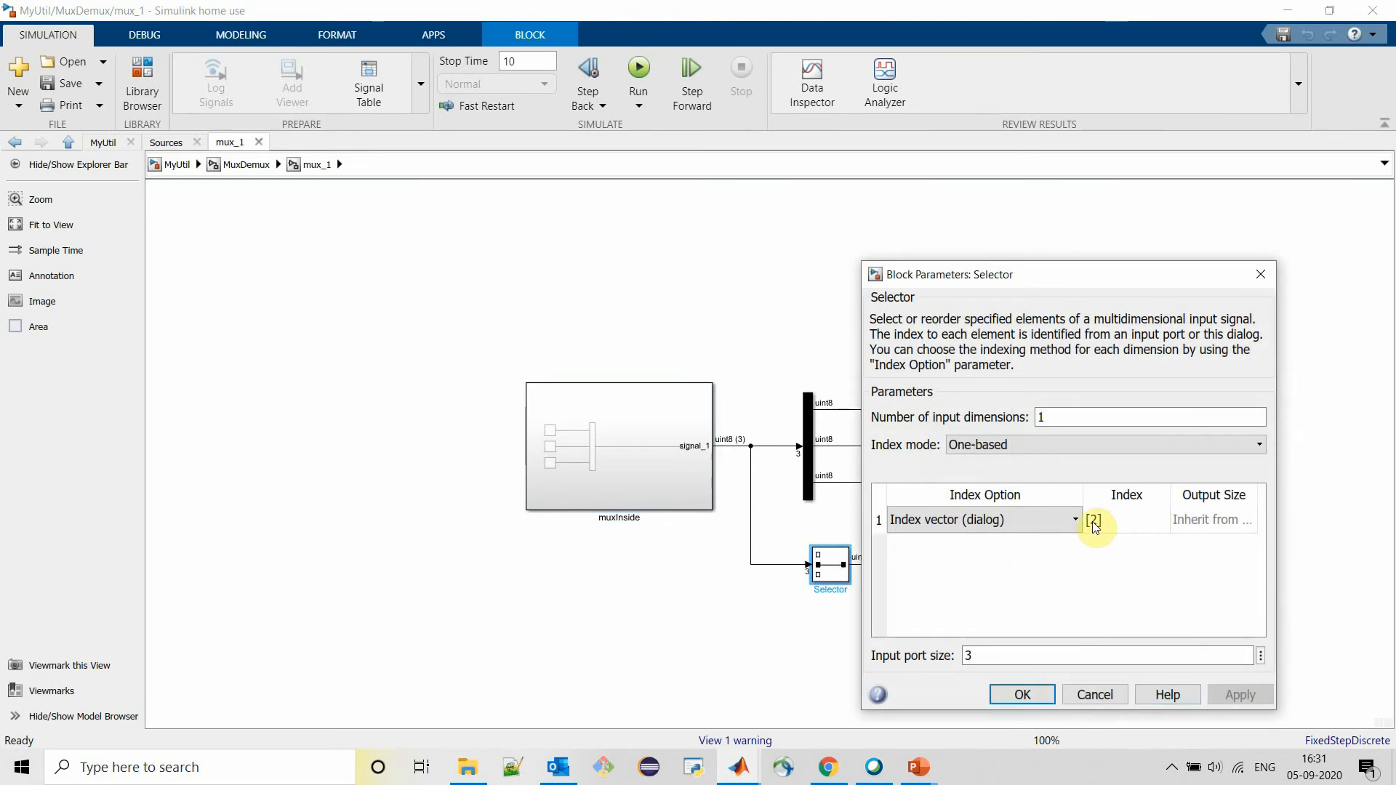
pyautogui.click(1094, 524)
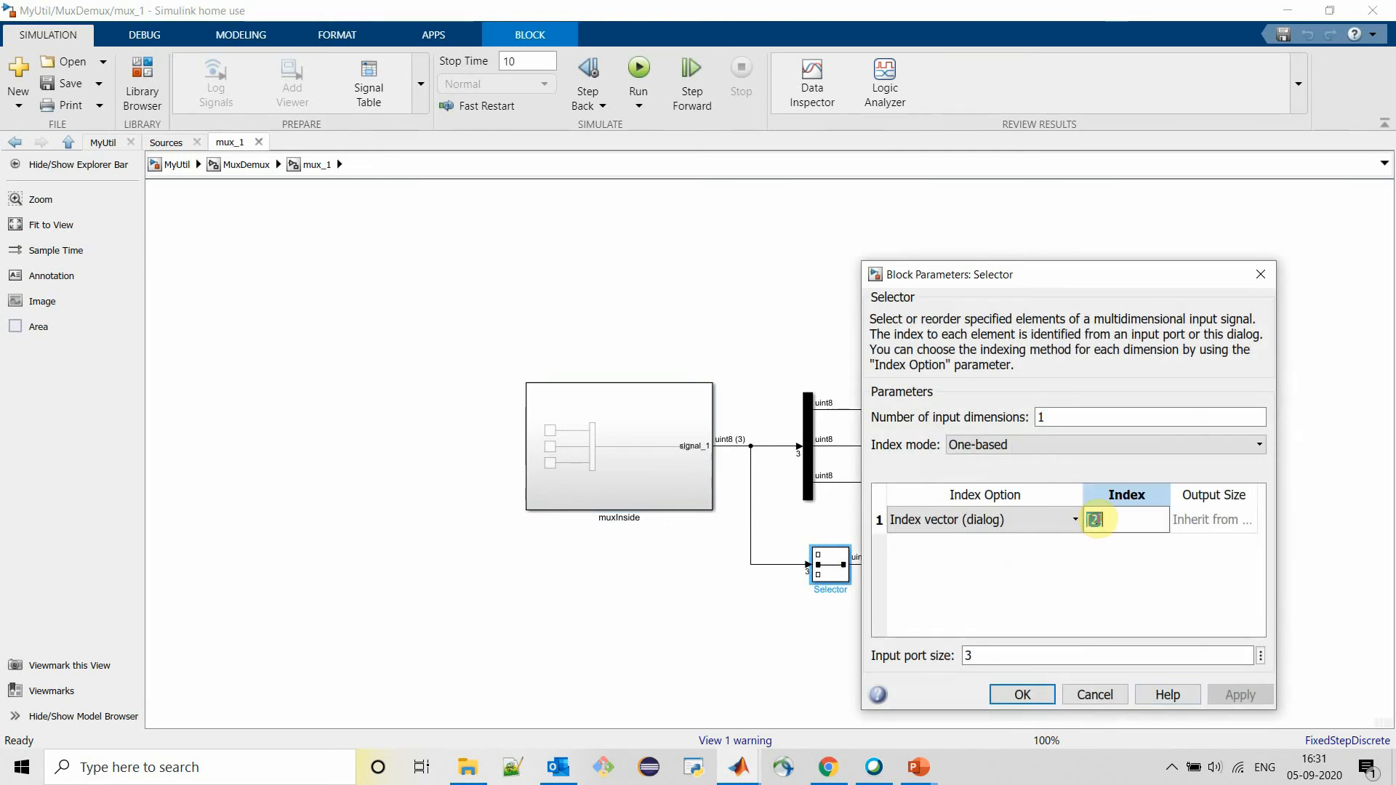
pyautogui.click(1096, 520)
pyautogui.click(1020, 693)
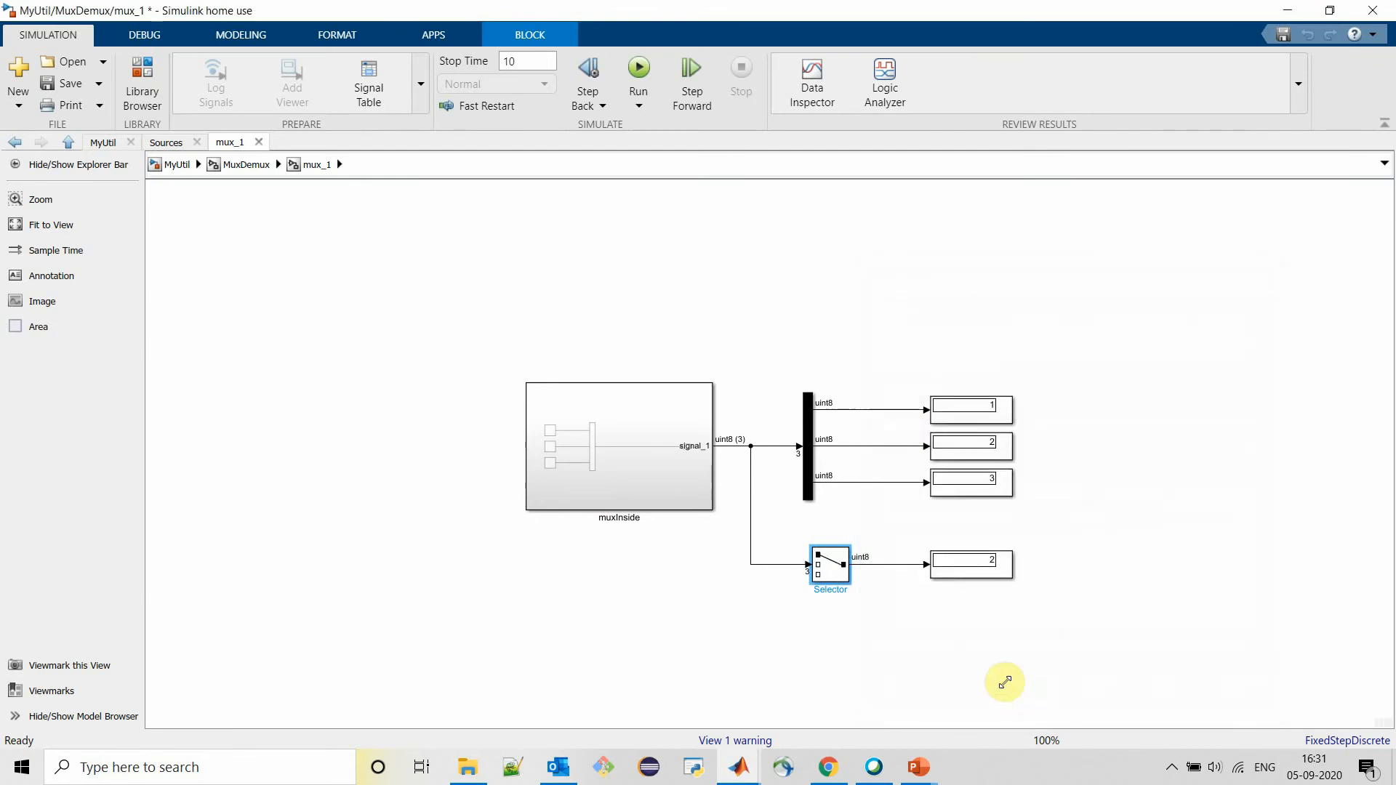
pyautogui.click(637, 73)
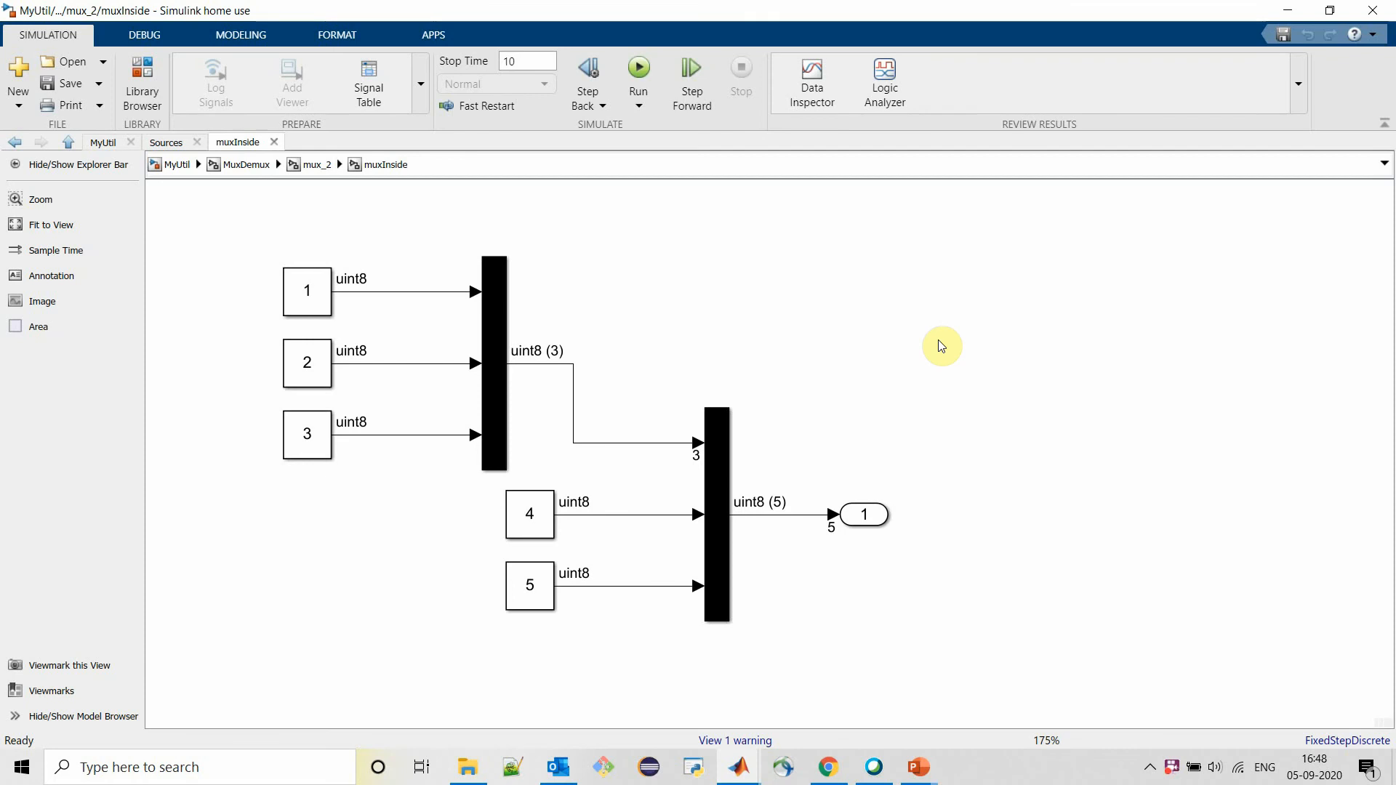
# Step: Examine the cascaded Mux blocks inside mux_2's muxInside and the Demux and Selector outputs, then return to the MuxDemux level
pyautogui.click(719, 468)
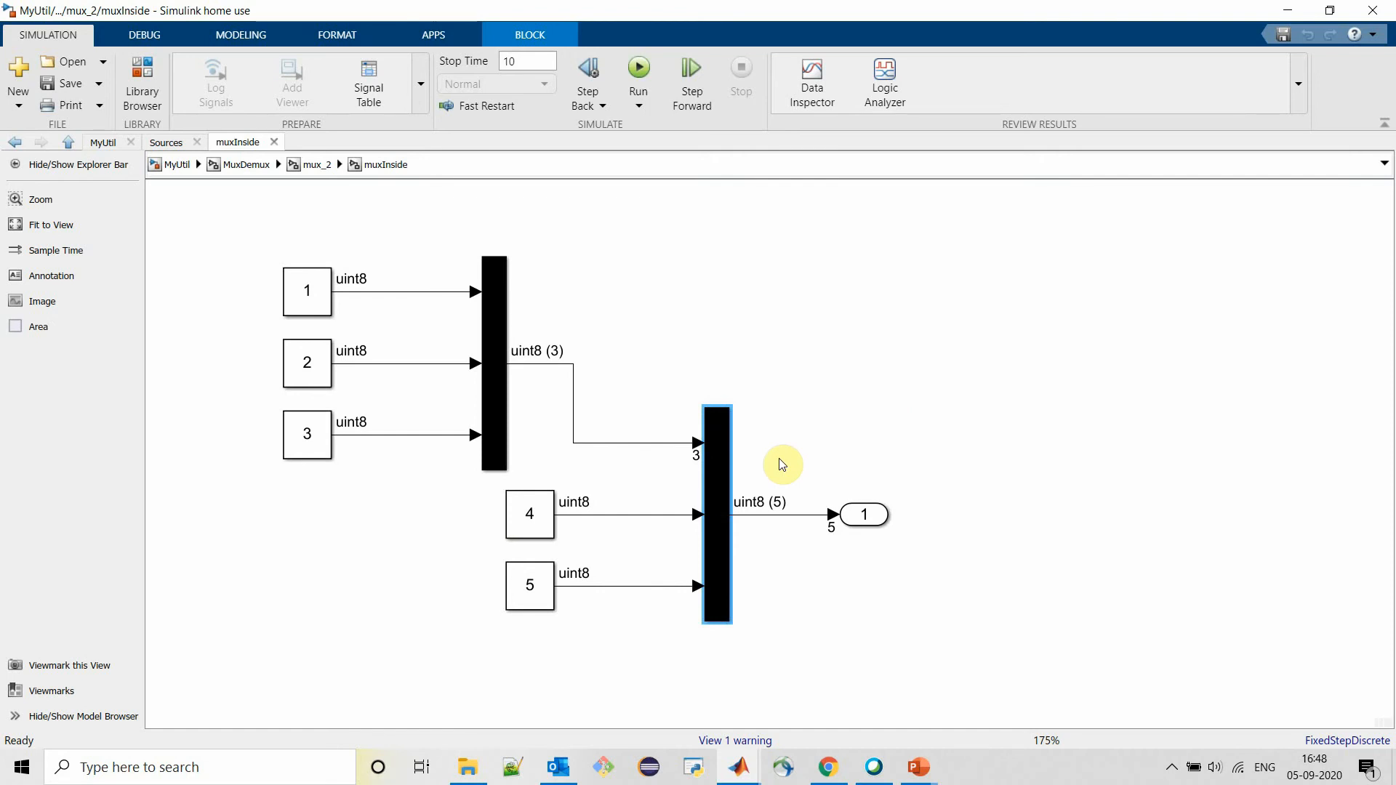
pyautogui.press('Escape')
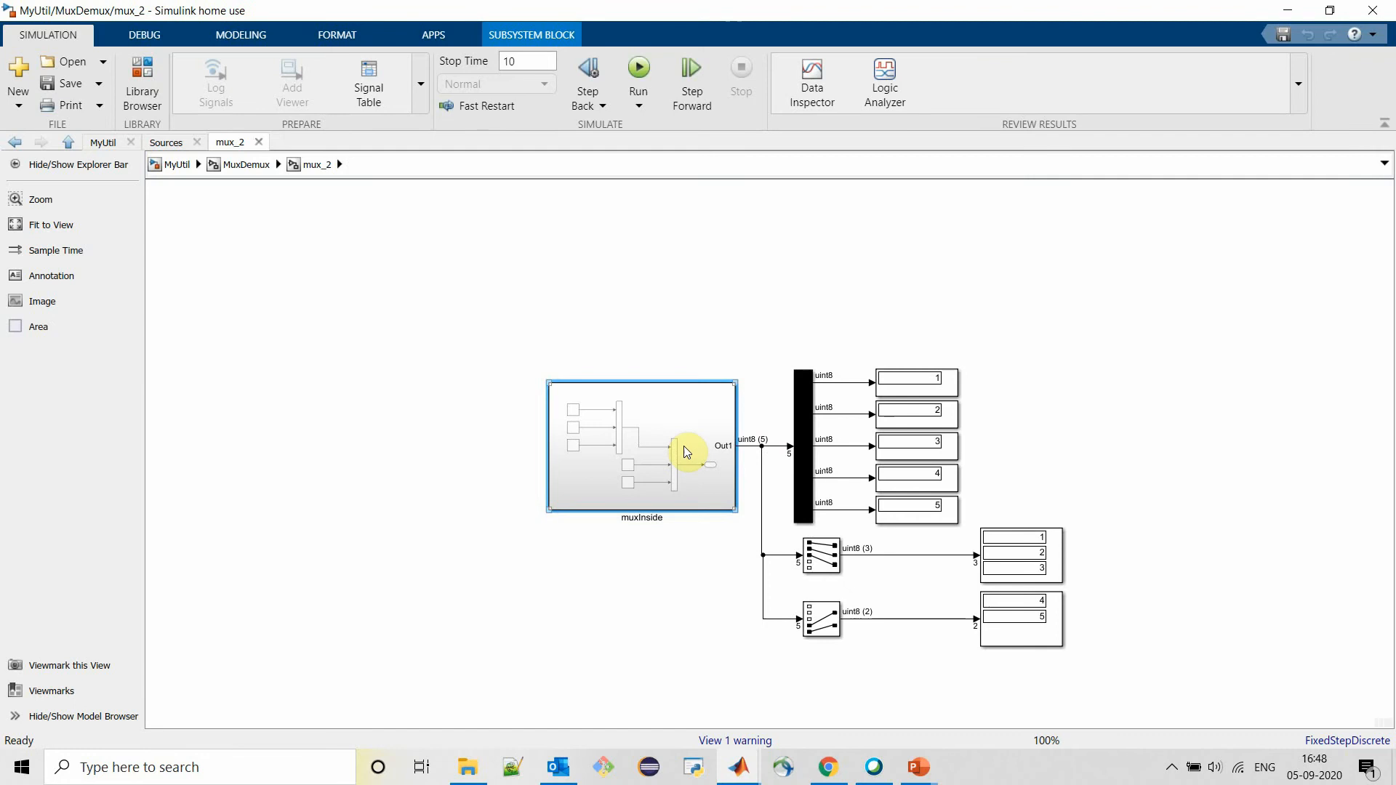
pyautogui.doubleClick(684, 451)
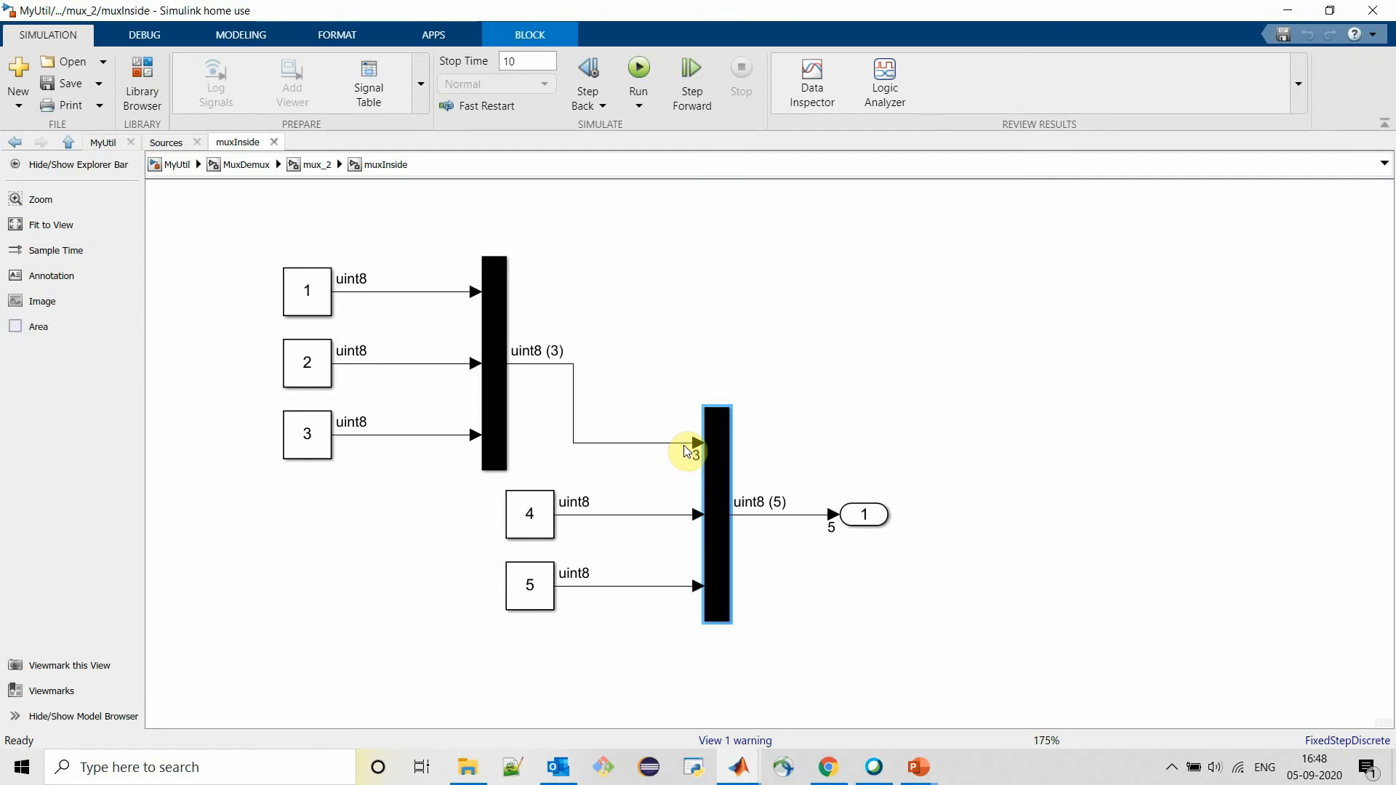
pyautogui.press('Escape')
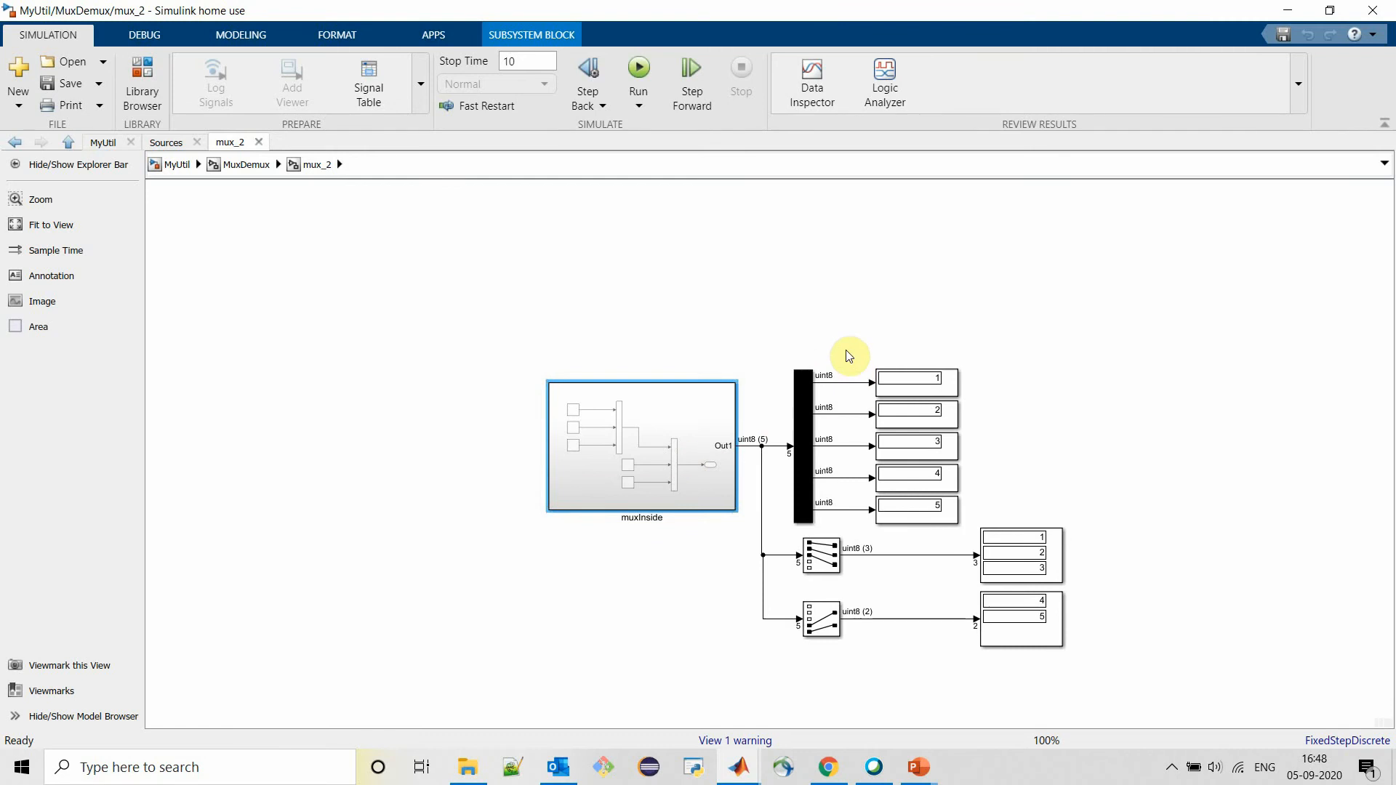
pyautogui.click(800, 406)
pyautogui.click(676, 480)
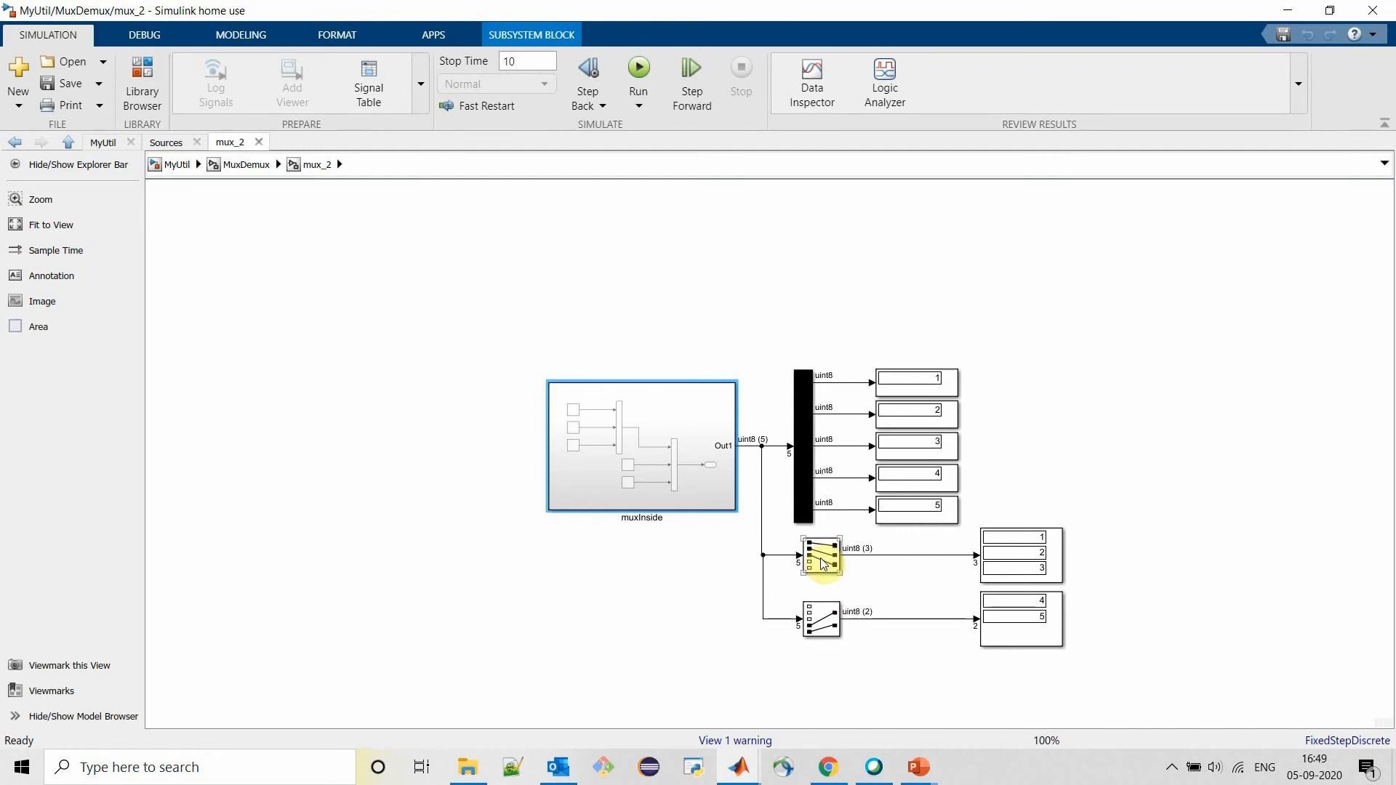
pyautogui.press('Escape')
# Step: Open muxInside in mux_3, examine the product and OR operations between a muxed vector and a constant, and return to MuxDemux
pyautogui.doubleClick(458, 255)
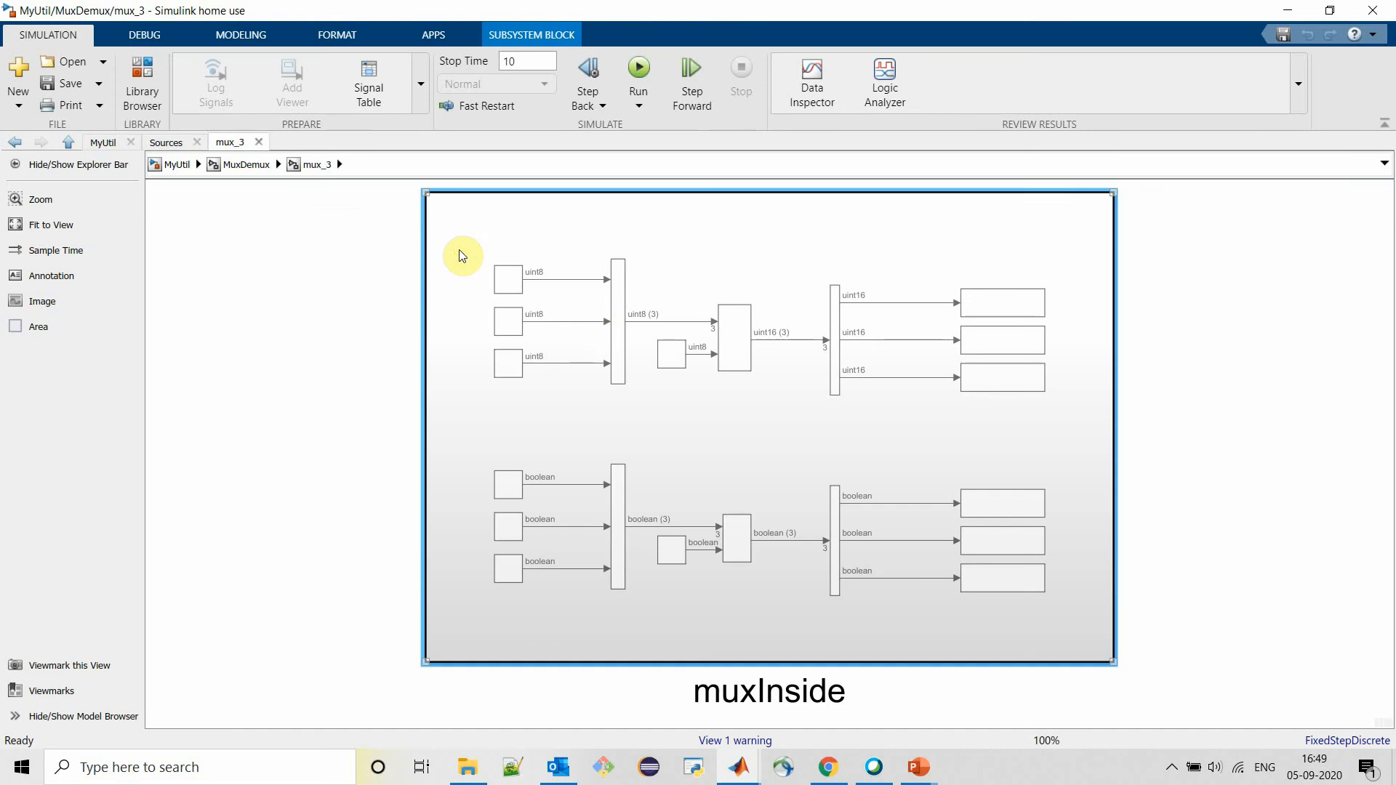
pyautogui.doubleClick(591, 334)
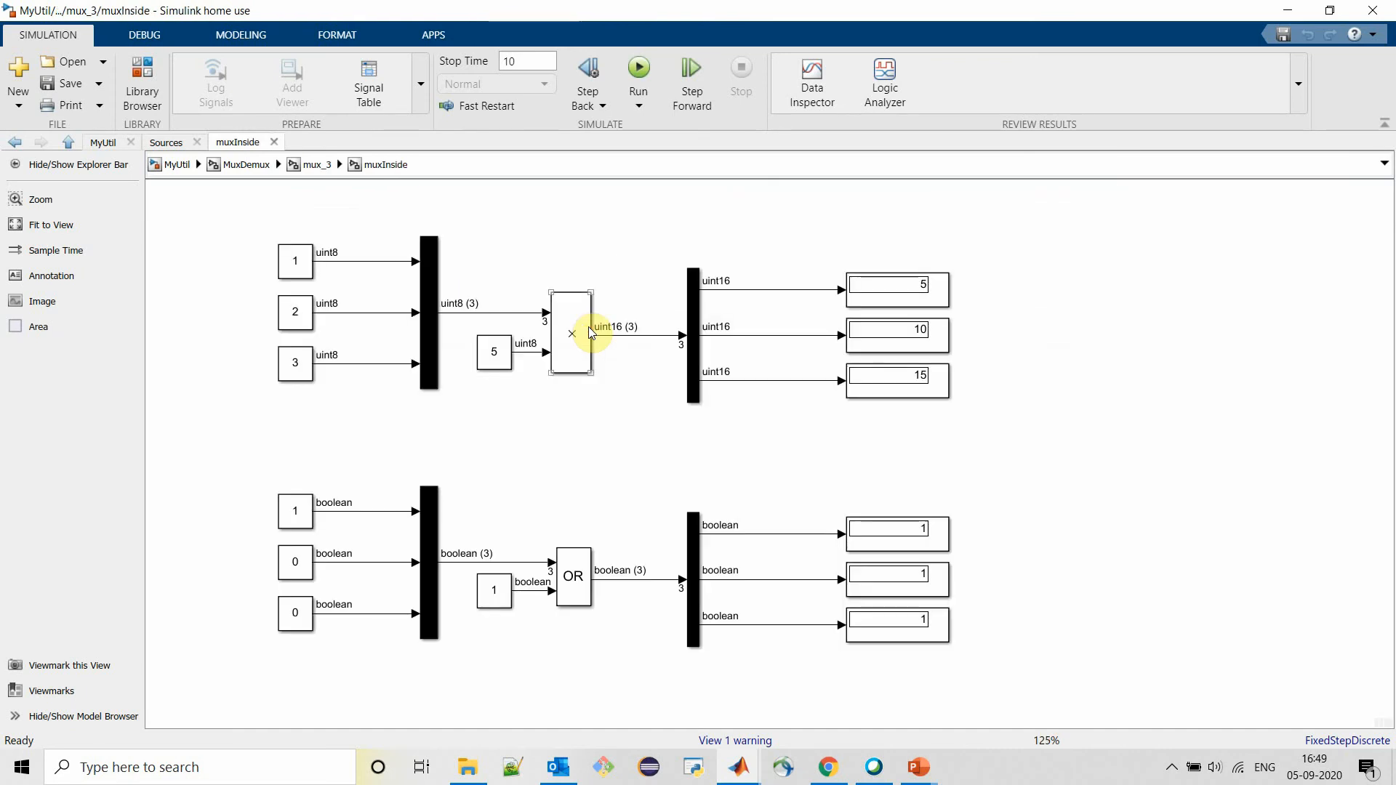
pyautogui.click(600, 421)
pyautogui.click(481, 313)
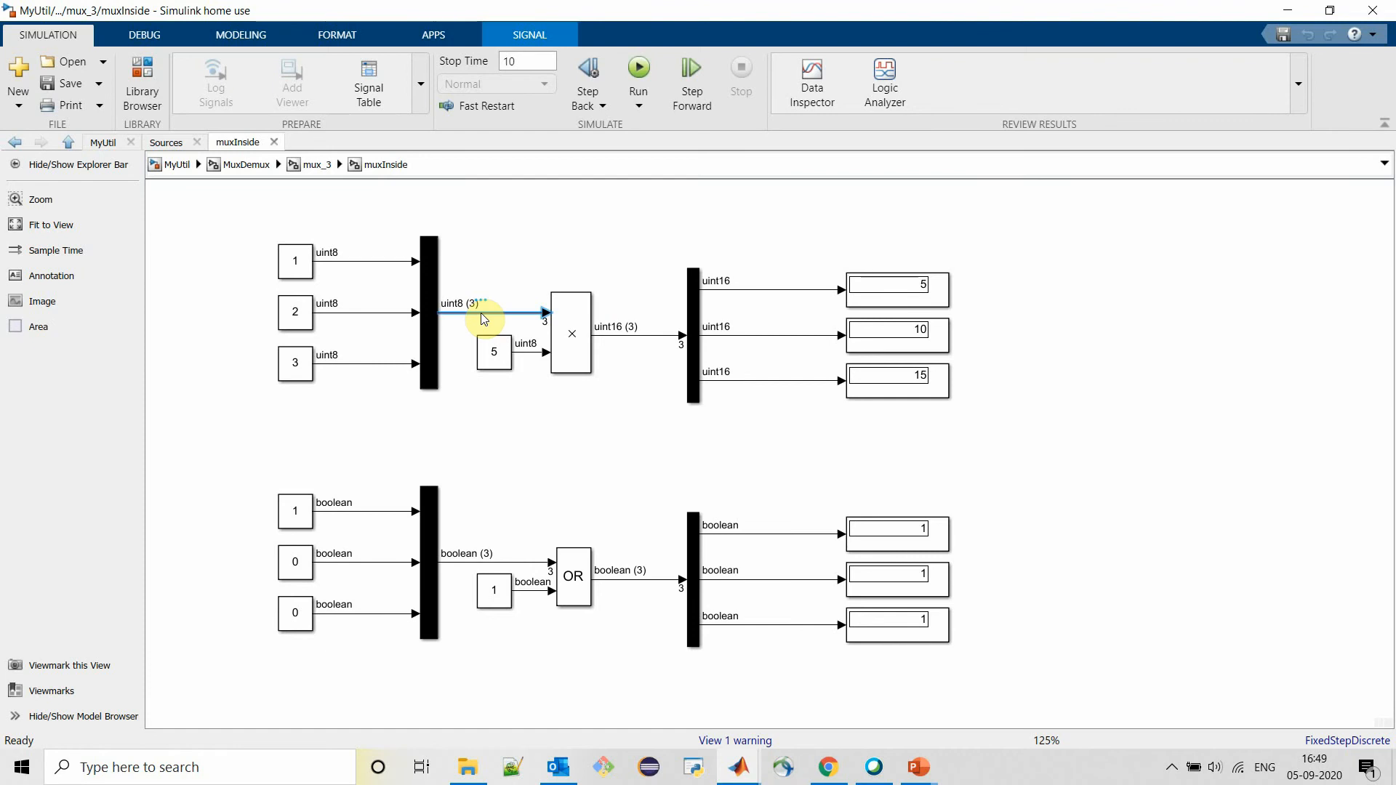
pyautogui.click(495, 356)
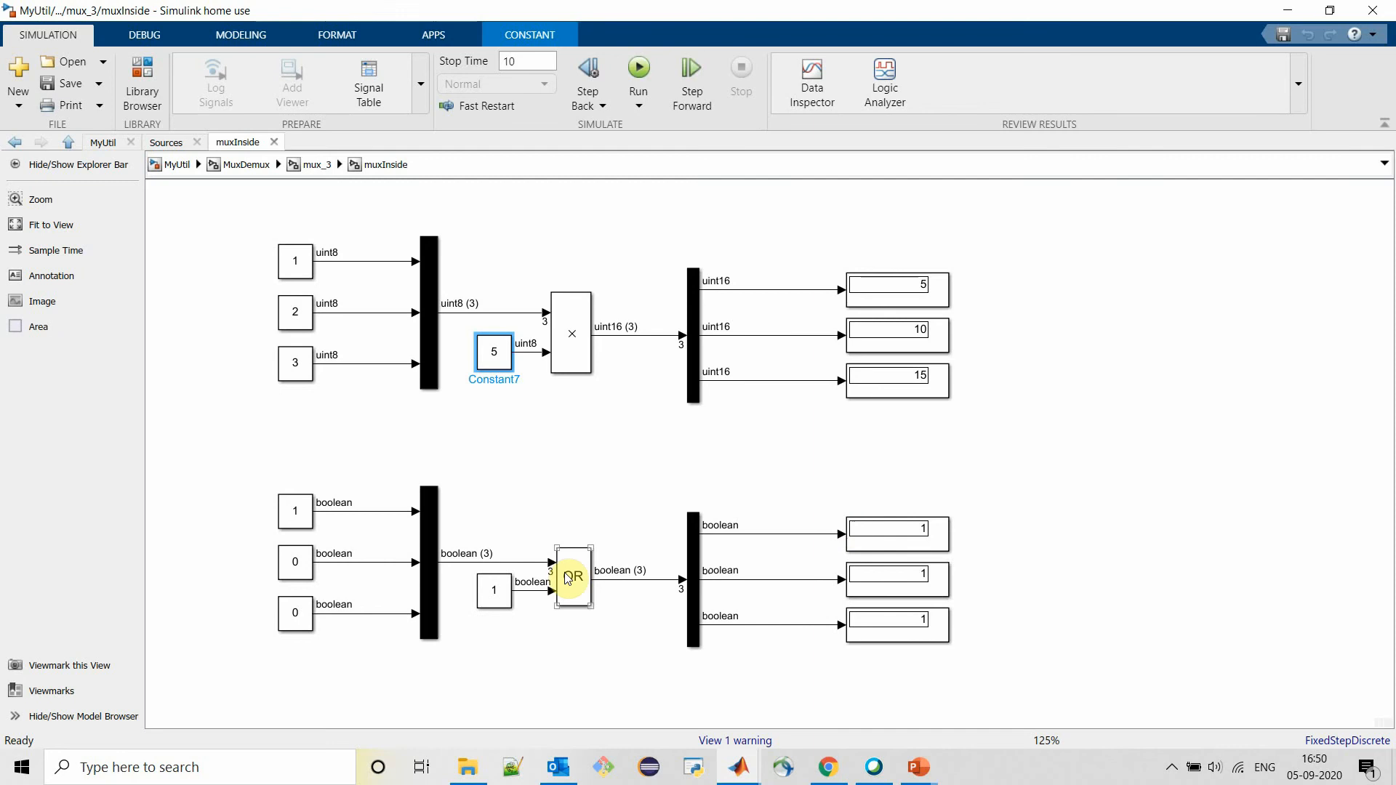
pyautogui.click(776, 480)
pyautogui.press('Escape')
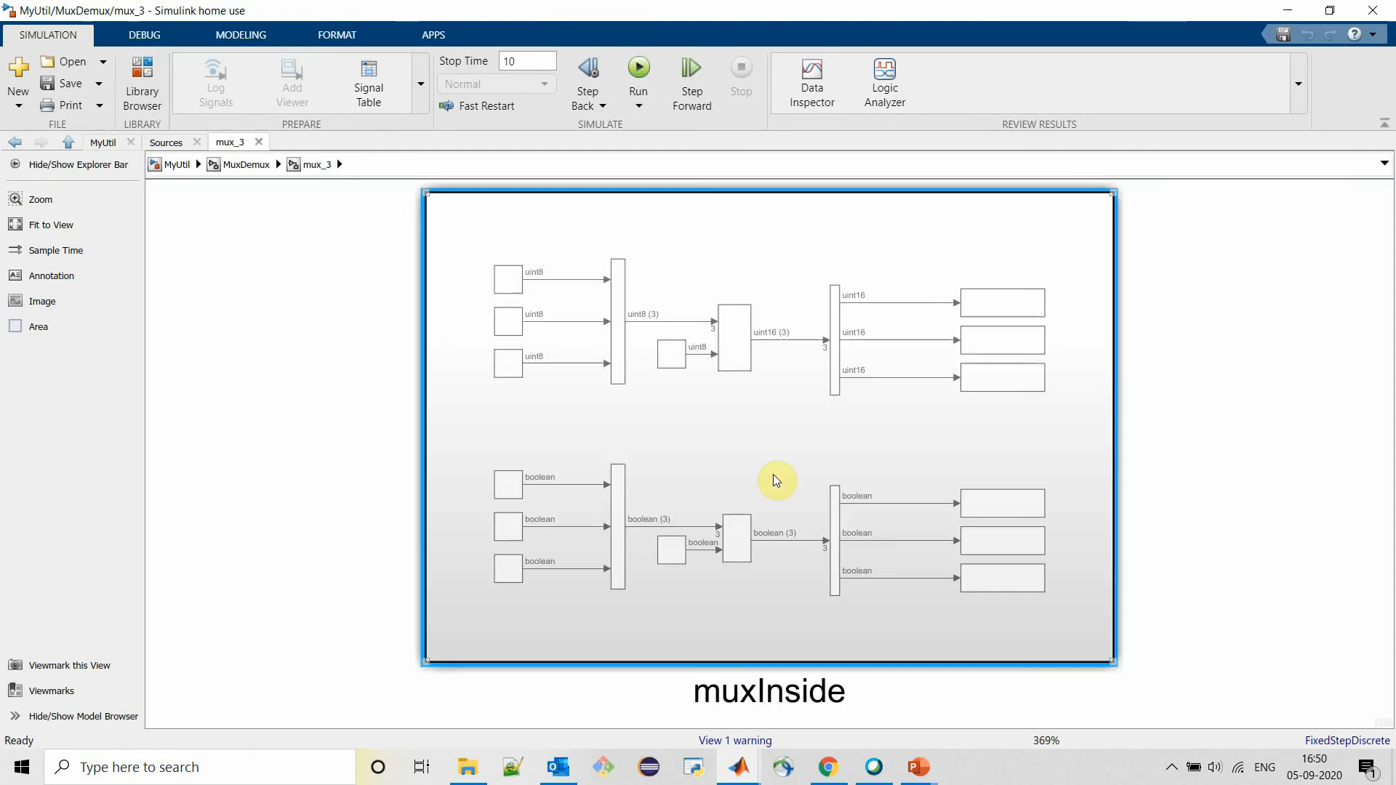
pyautogui.press('Escape')
# Step: Open muxInside in mux_4 and examine the product and OR operations between two muxed vectors
pyautogui.click(558, 270)
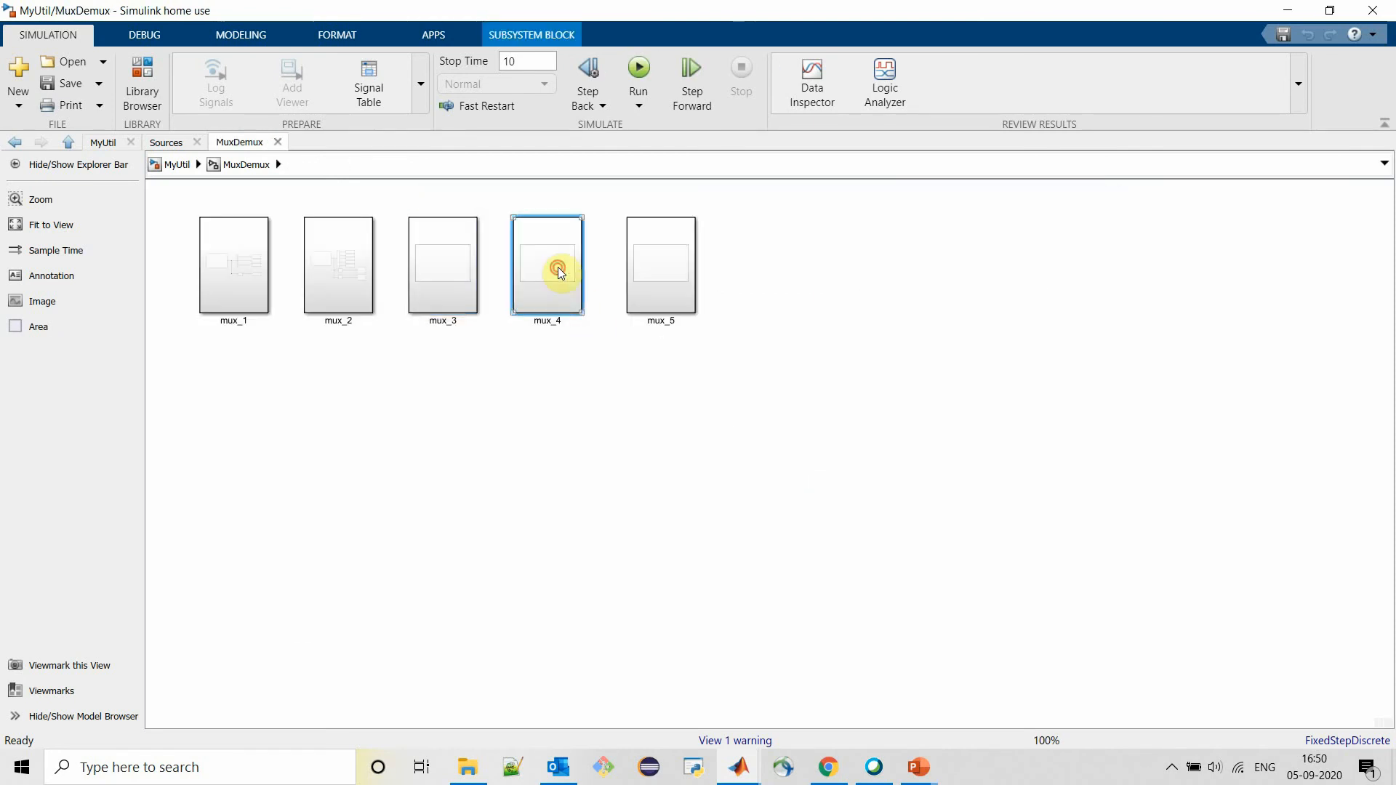
pyautogui.doubleClick(559, 272)
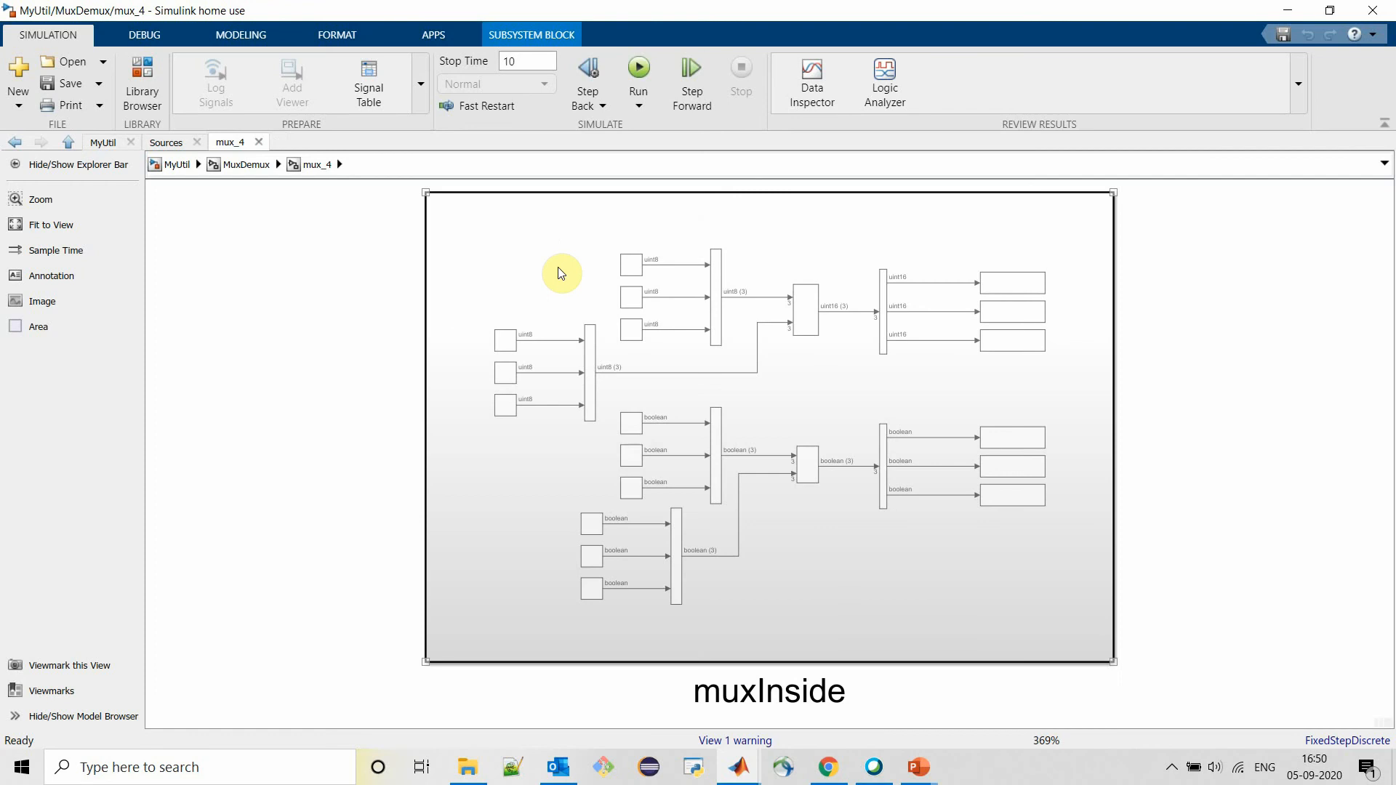
pyautogui.doubleClick(646, 468)
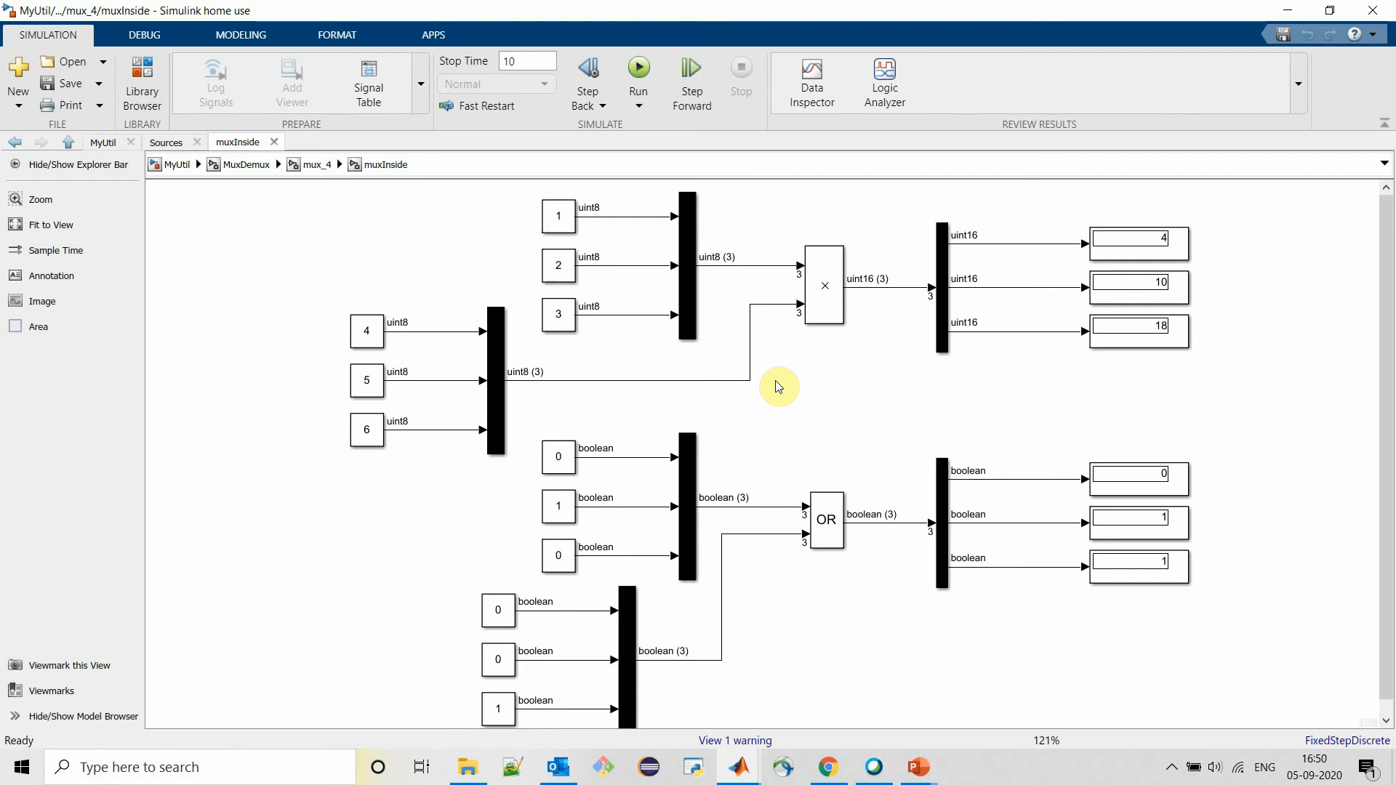
pyautogui.click(685, 253)
pyautogui.click(463, 269)
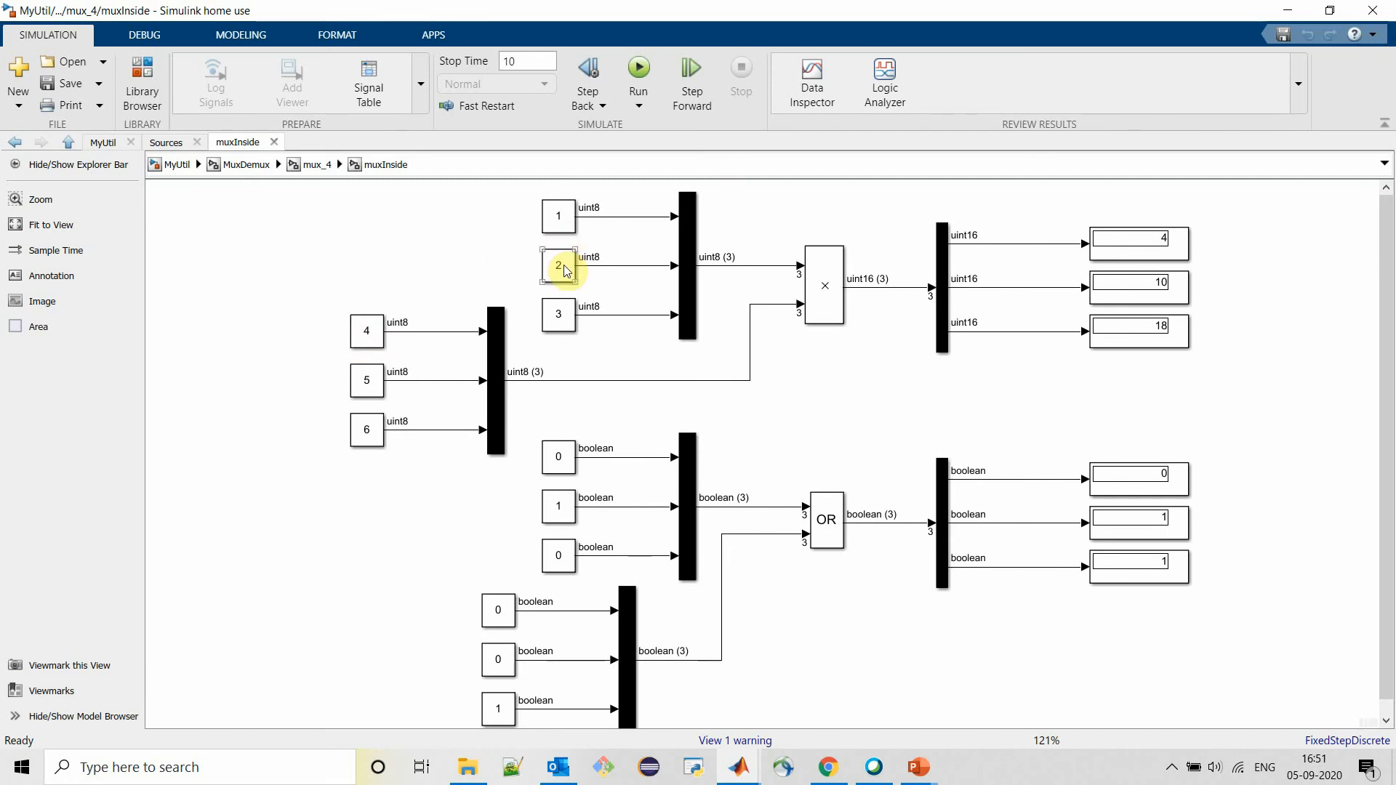
# Step: Compare the individual uint8 and boolean constants feeding the paired Mux blocks of the product and OR operations in mux_4
pyautogui.click(559, 313)
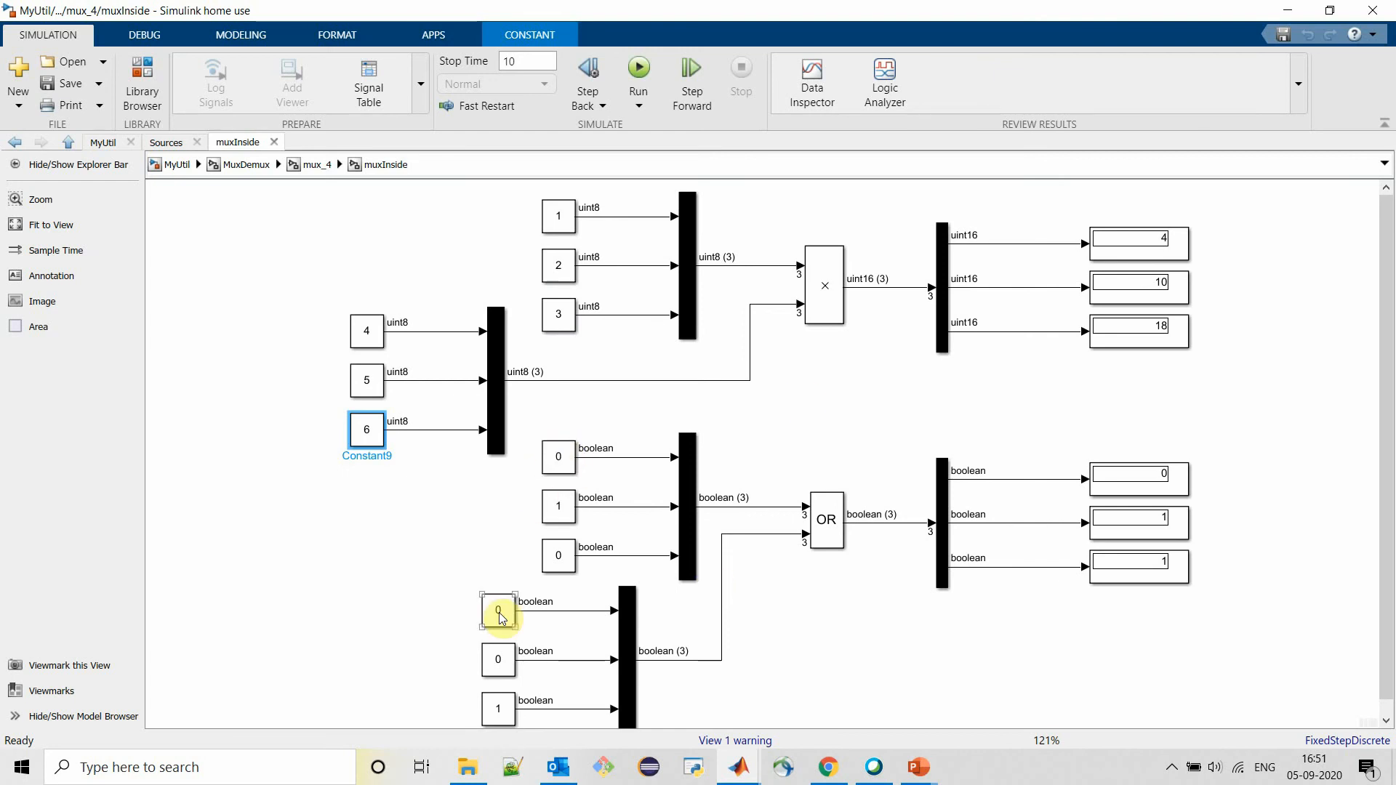
pyautogui.click(563, 494)
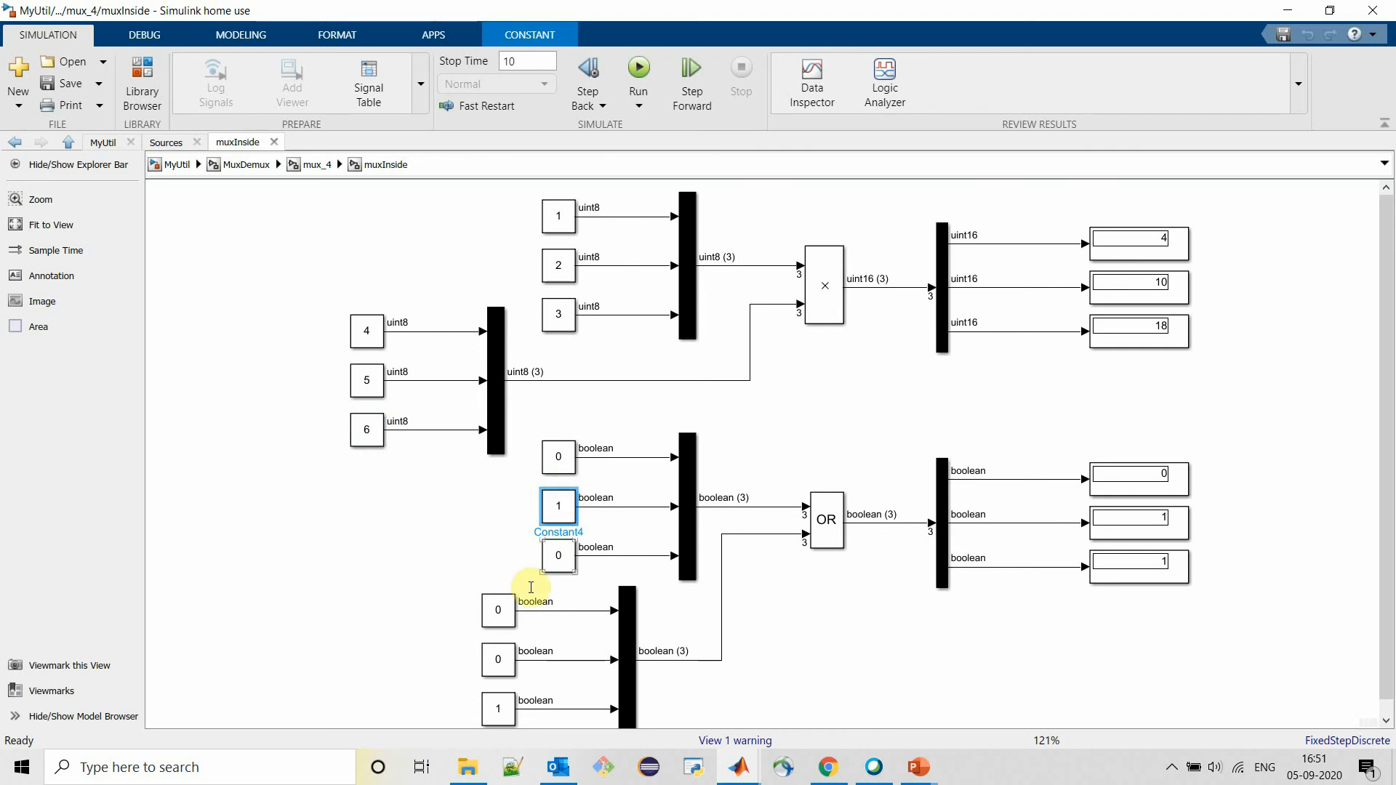
pyautogui.click(503, 665)
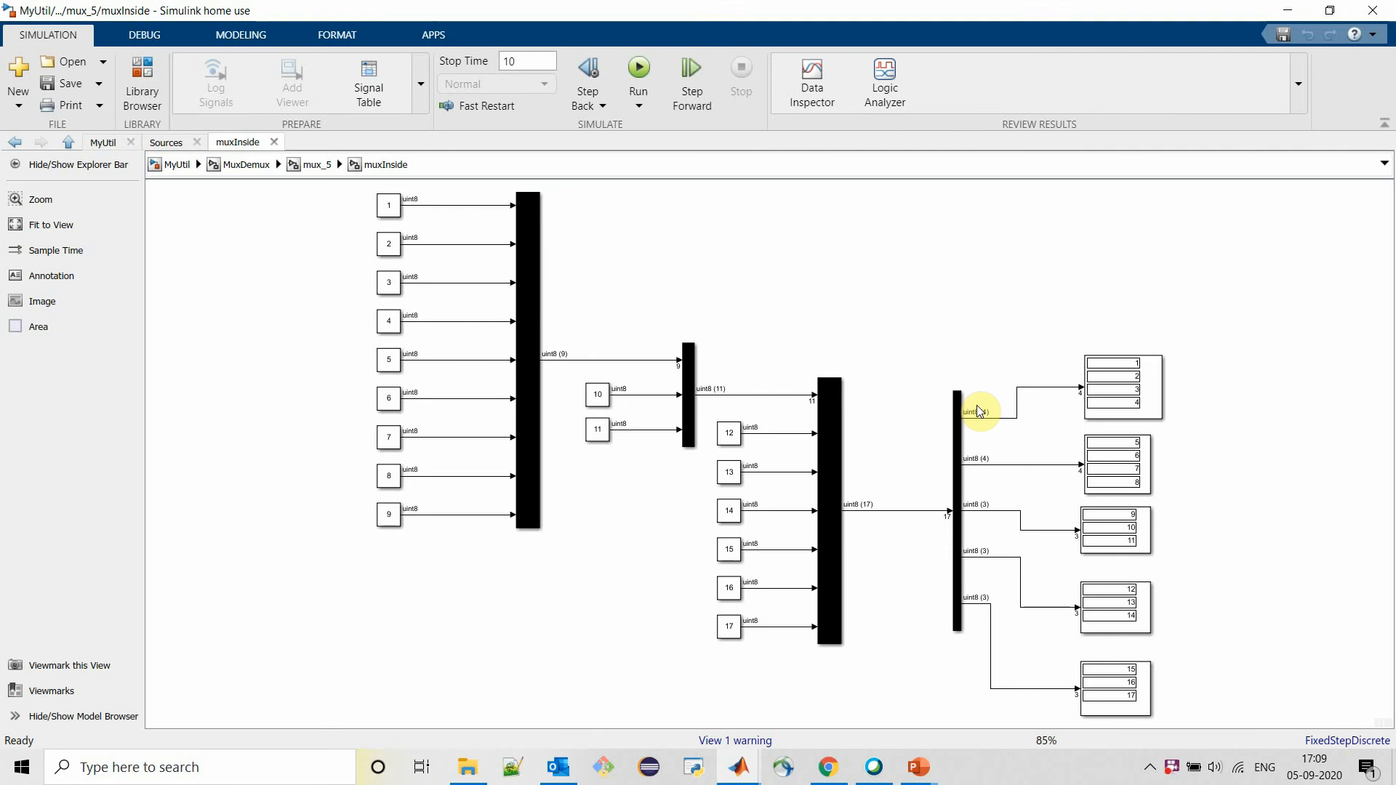
# Step: Examine the constants and cascaded Mux blocks in mux_5's muxInside and the combined vector signal they feed into the Demux
pyautogui.click(954, 486)
pyautogui.click(893, 518)
pyautogui.moveTo(321, 194); pyautogui.dragTo(855, 671)
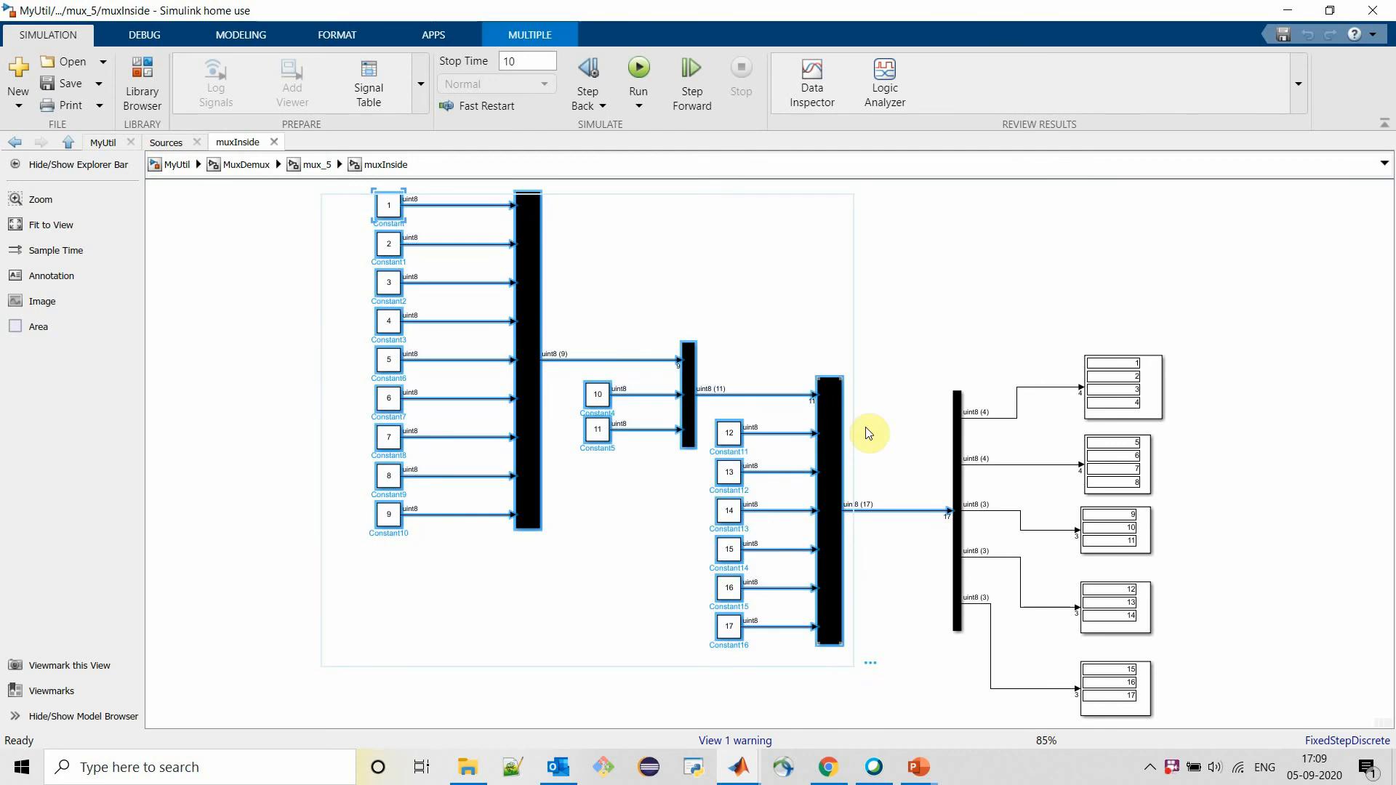
pyautogui.click(846, 483)
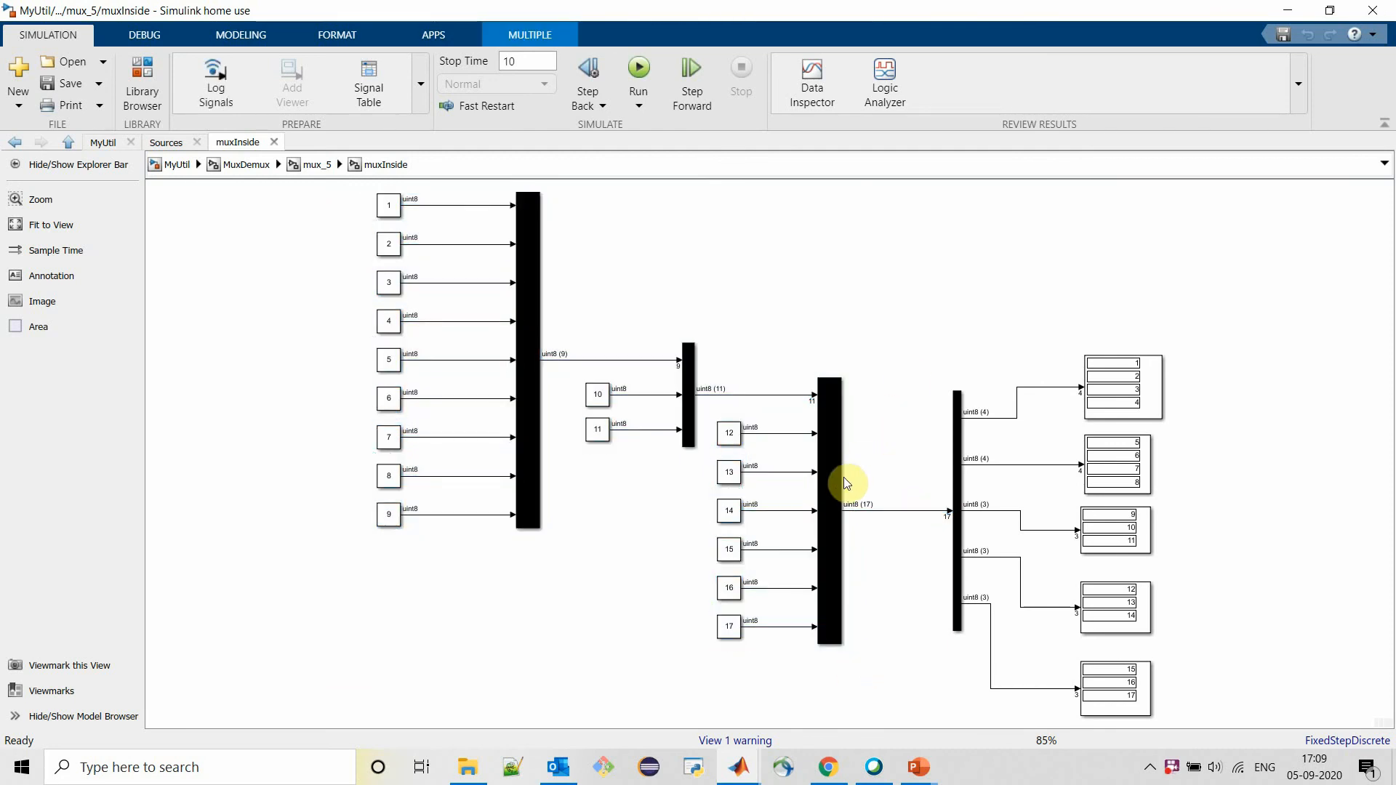
pyautogui.click(835, 487)
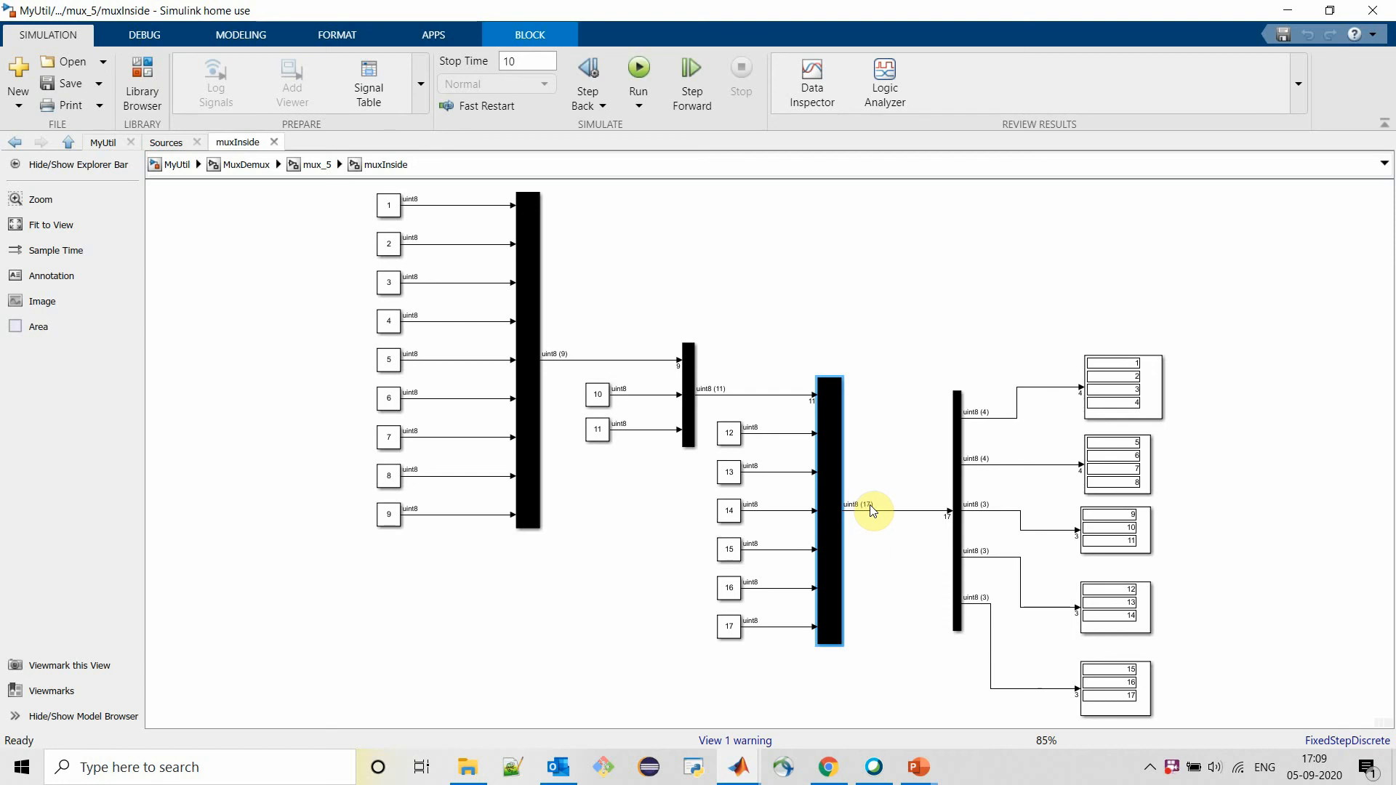
pyautogui.click(919, 512)
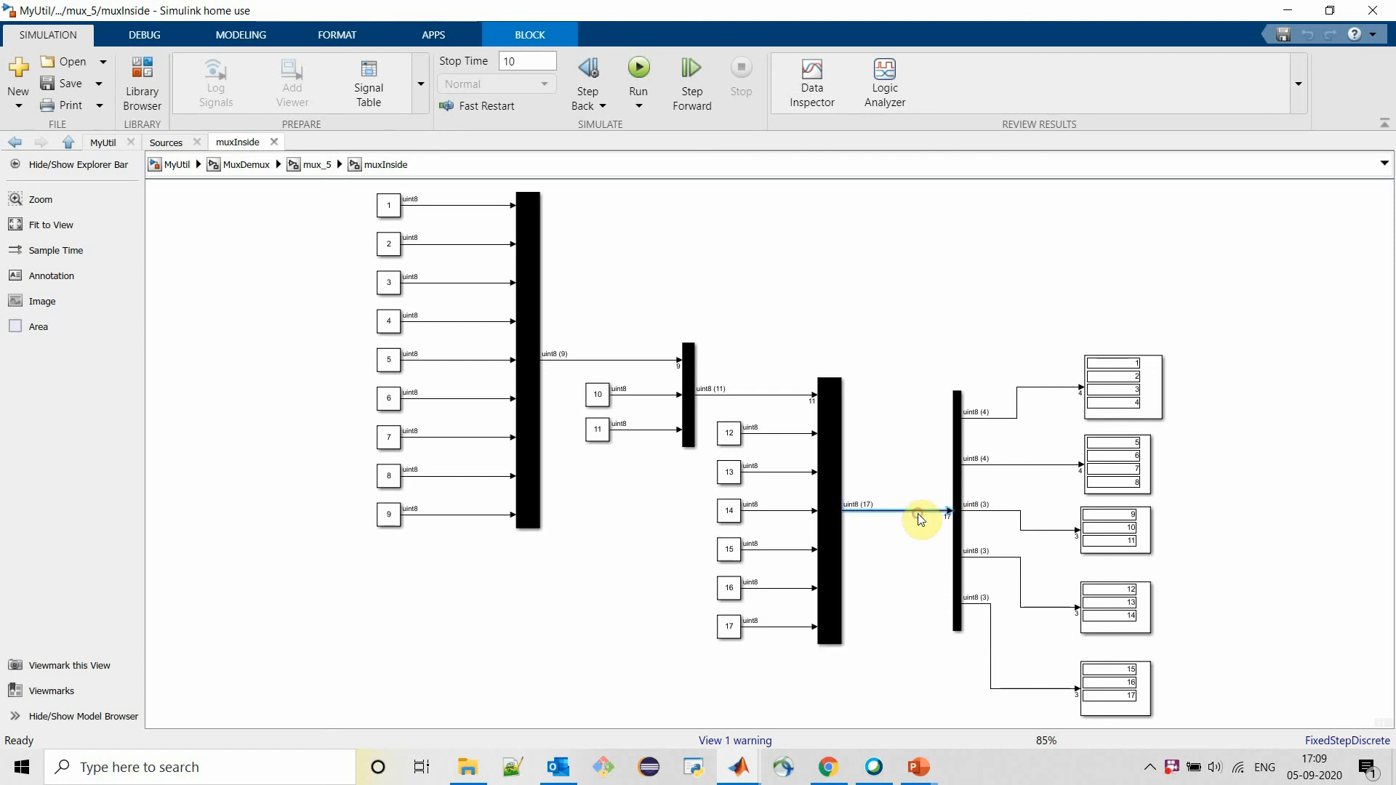
# Step: Examine how the Demux block in mux_5 divides the combined vector among its output signals and Display blocks
pyautogui.click(959, 484)
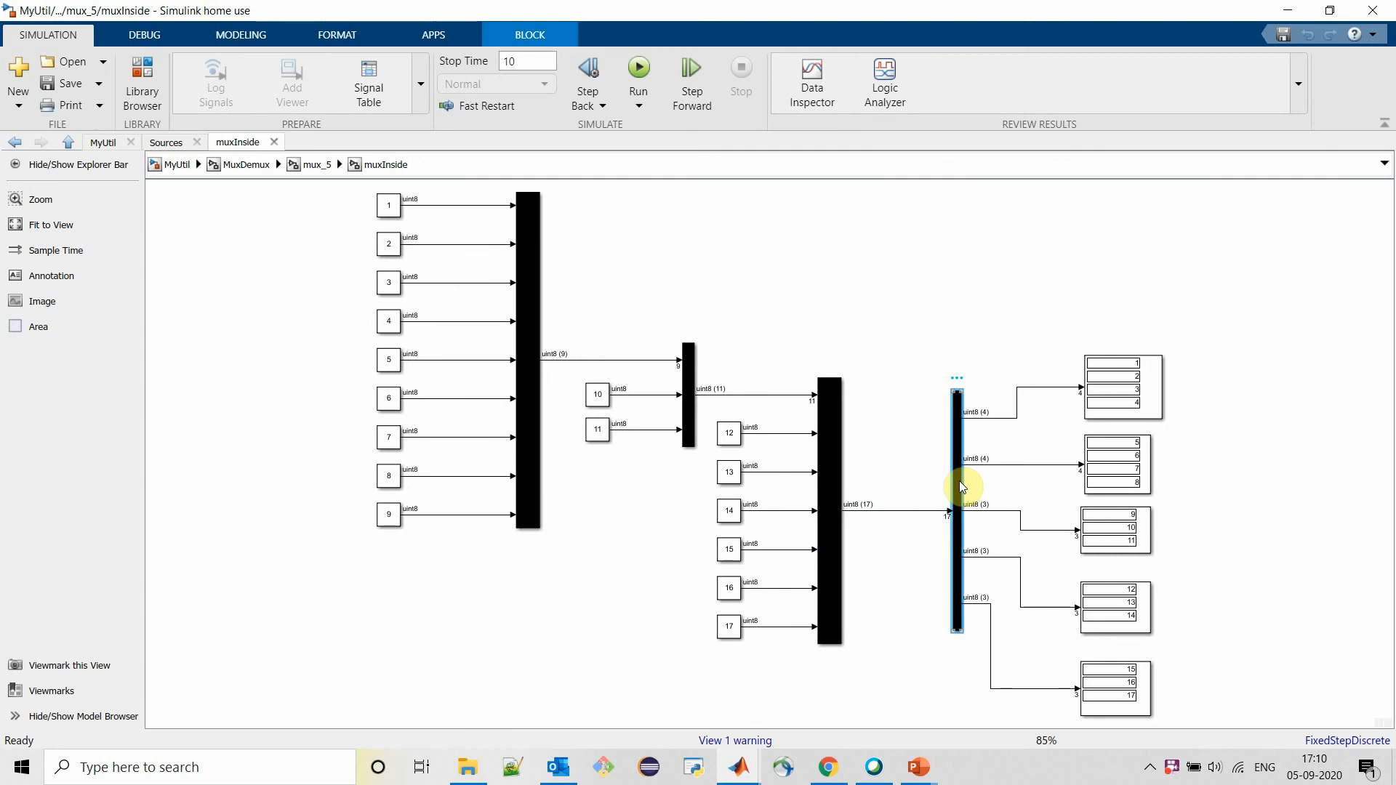
pyautogui.moveTo(901, 457); pyautogui.dragTo(900, 573)
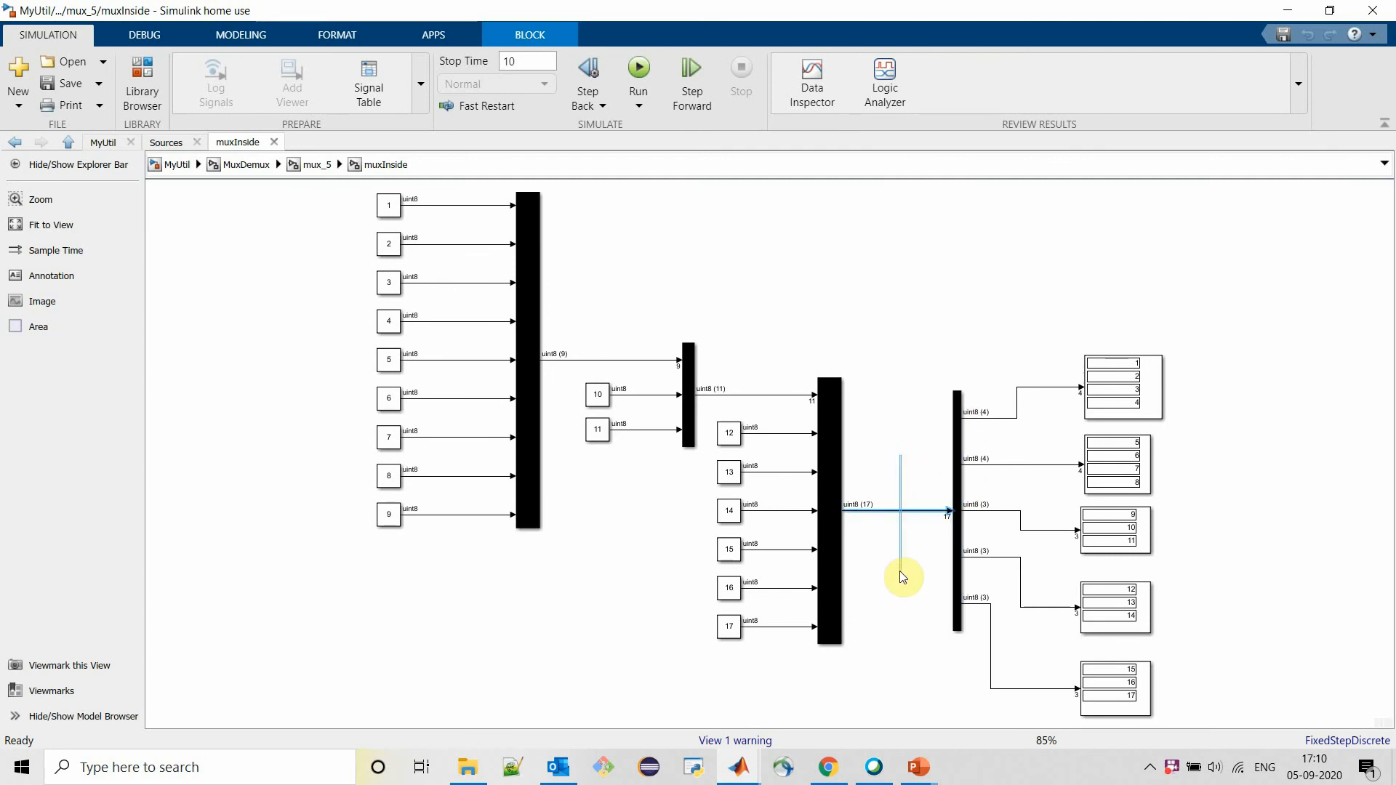
pyautogui.click(954, 379)
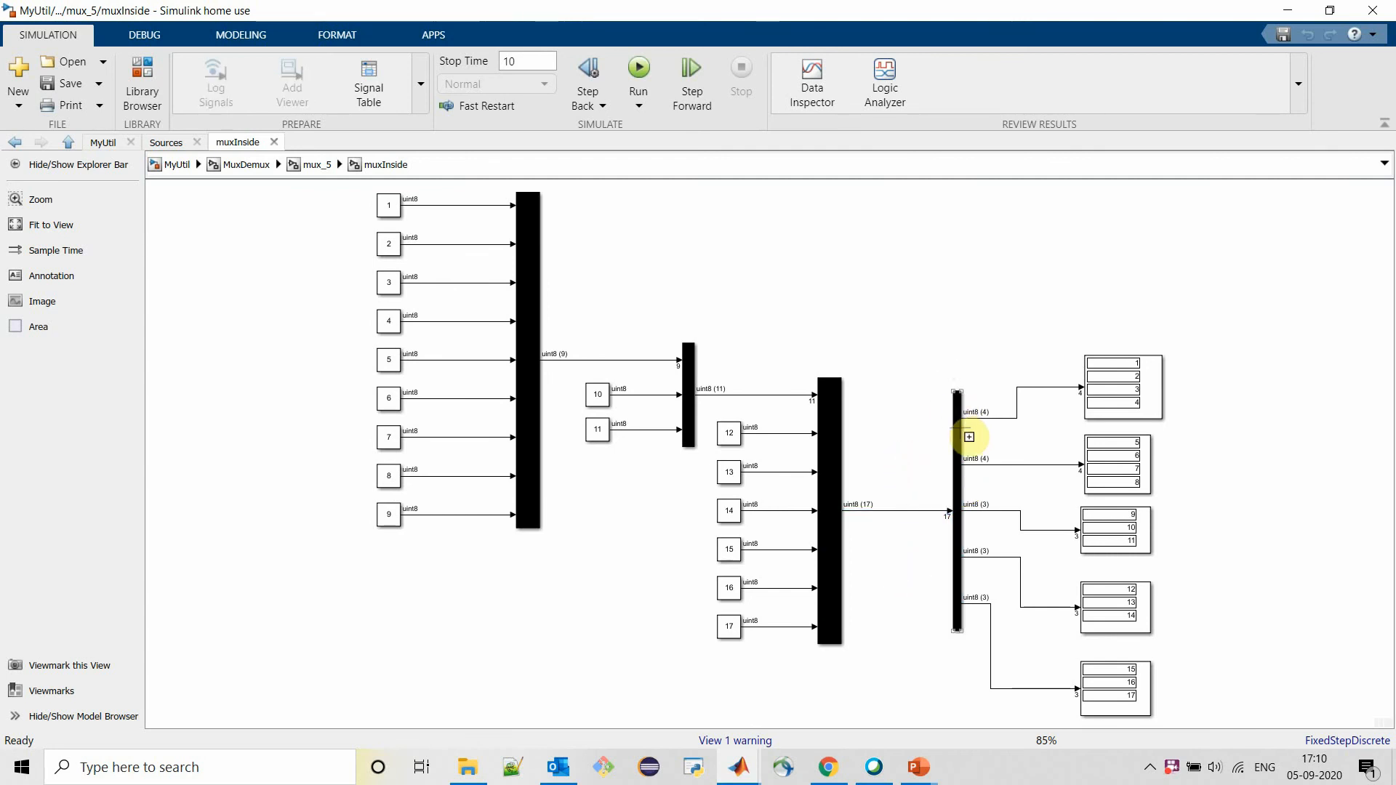
pyautogui.click(958, 436)
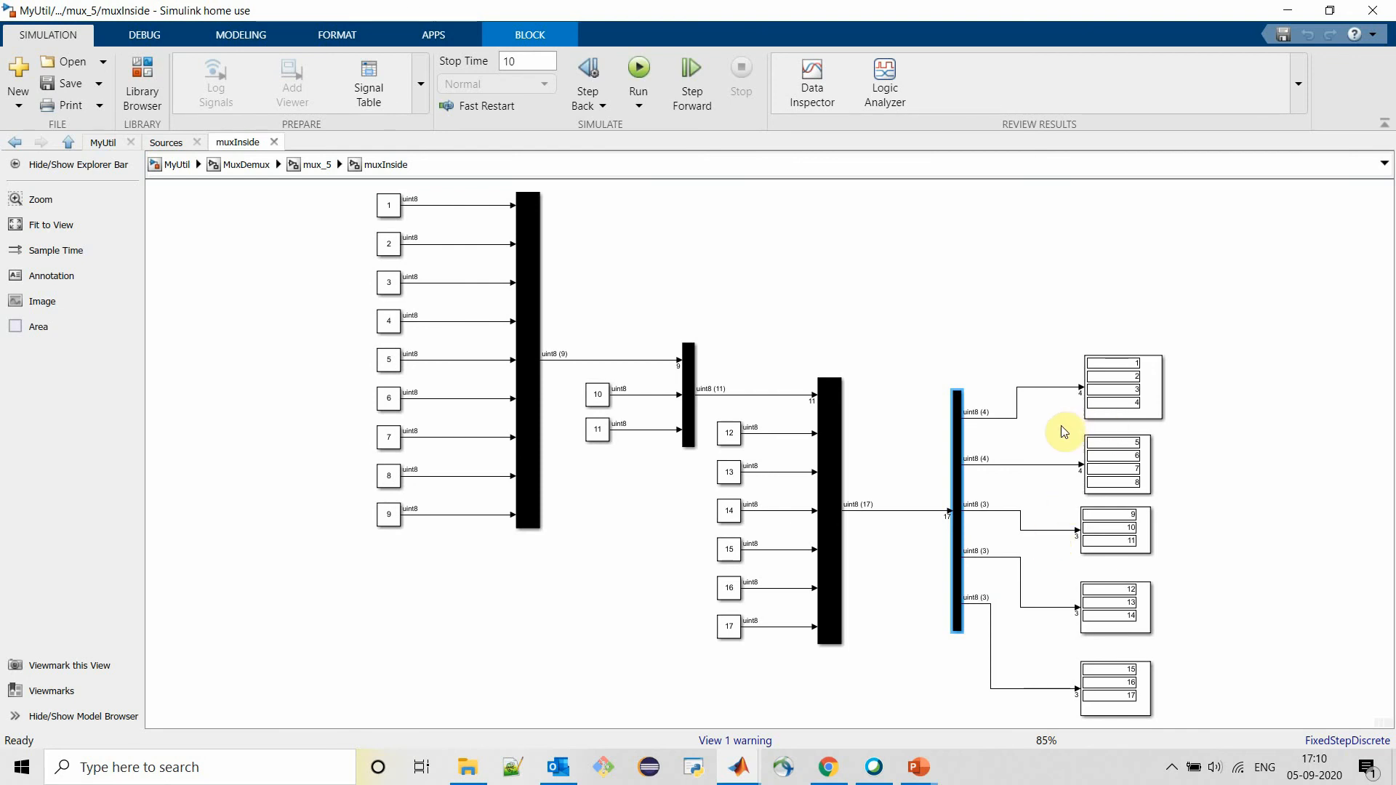
pyautogui.click(1097, 386)
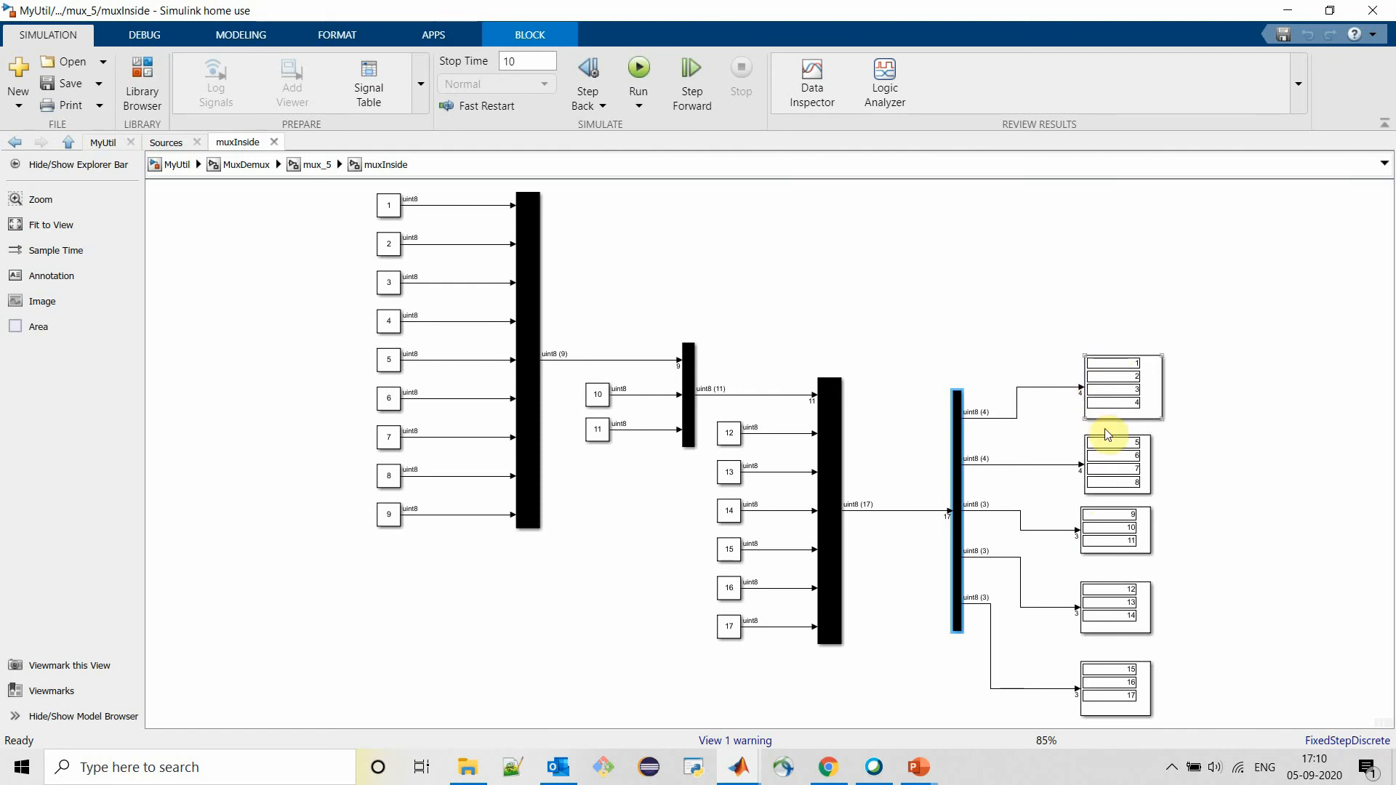
pyautogui.click(1079, 476)
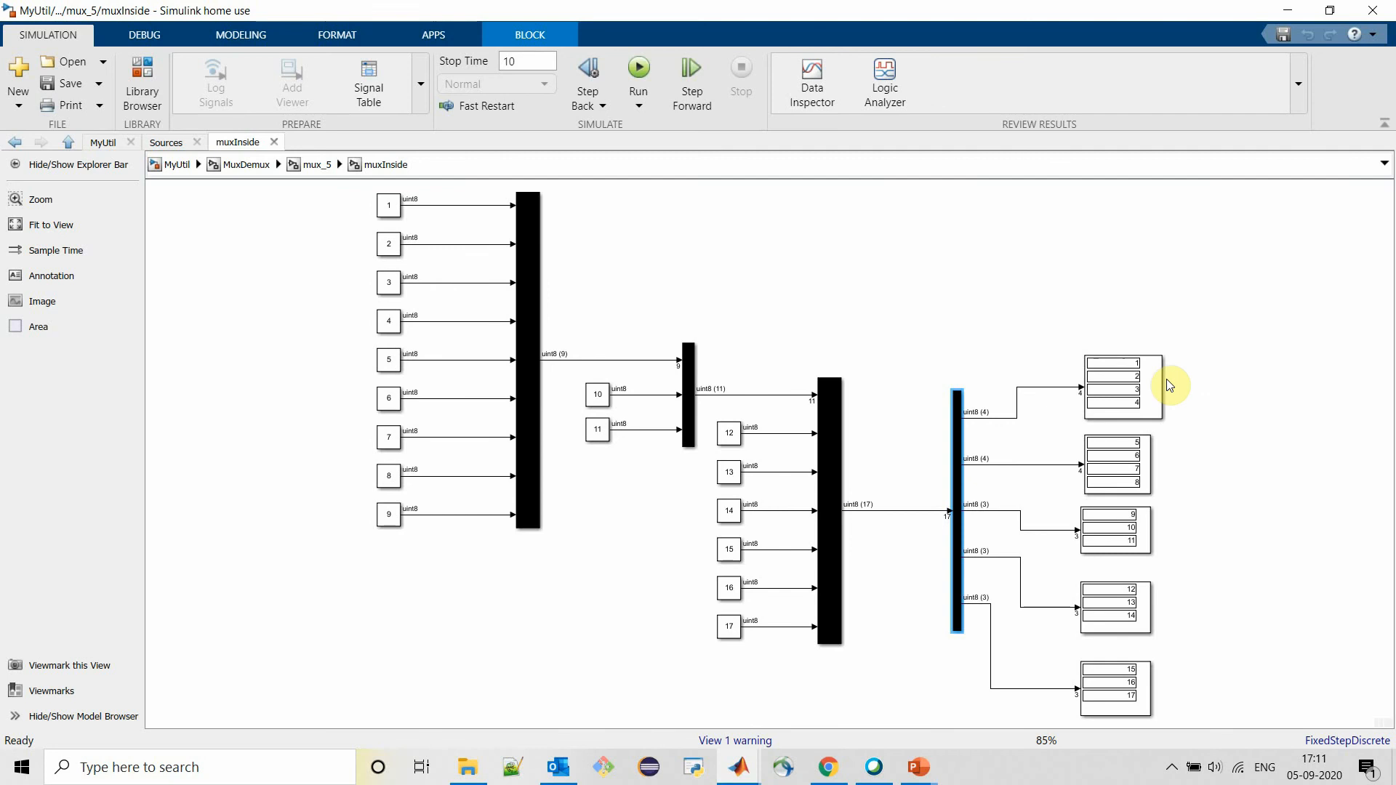
pyautogui.click(1045, 465)
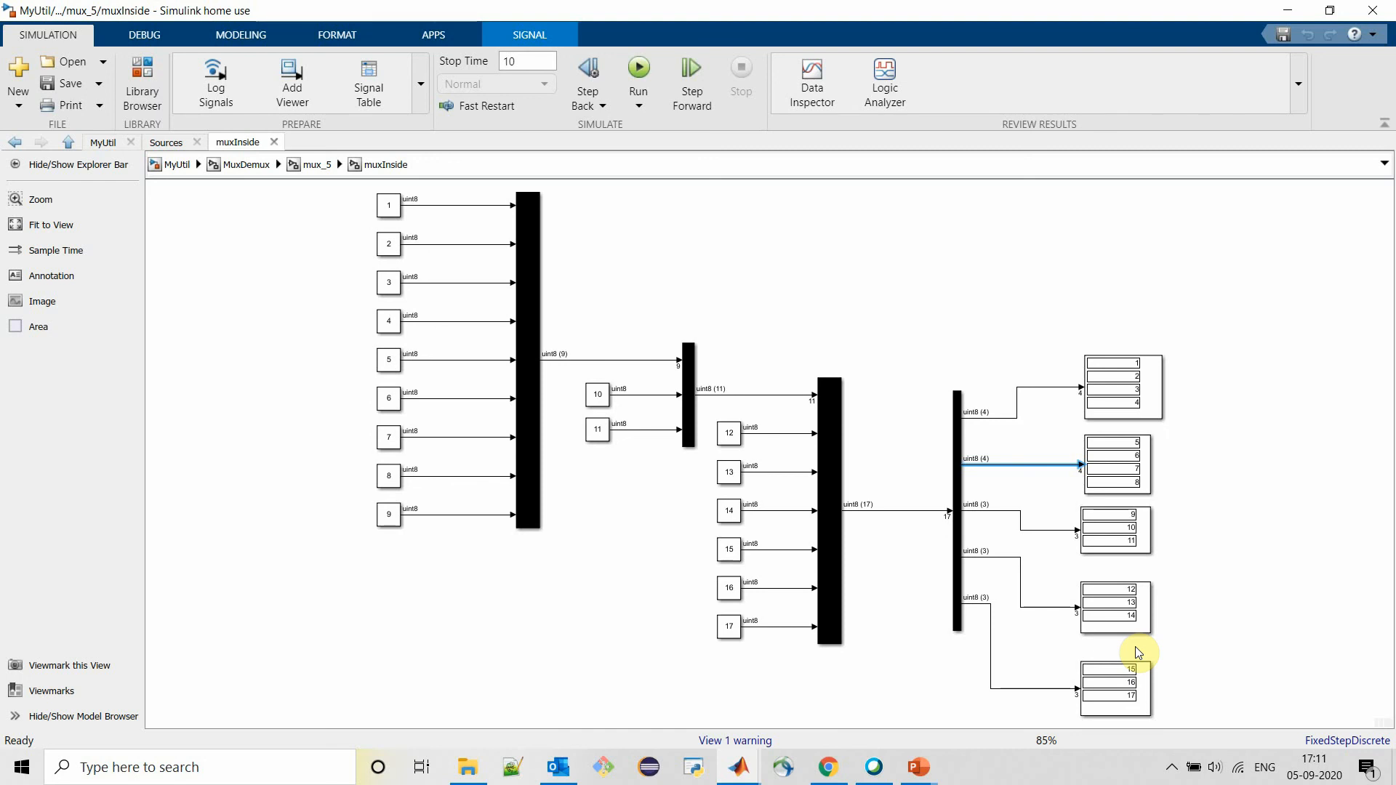
pyautogui.click(1188, 292)
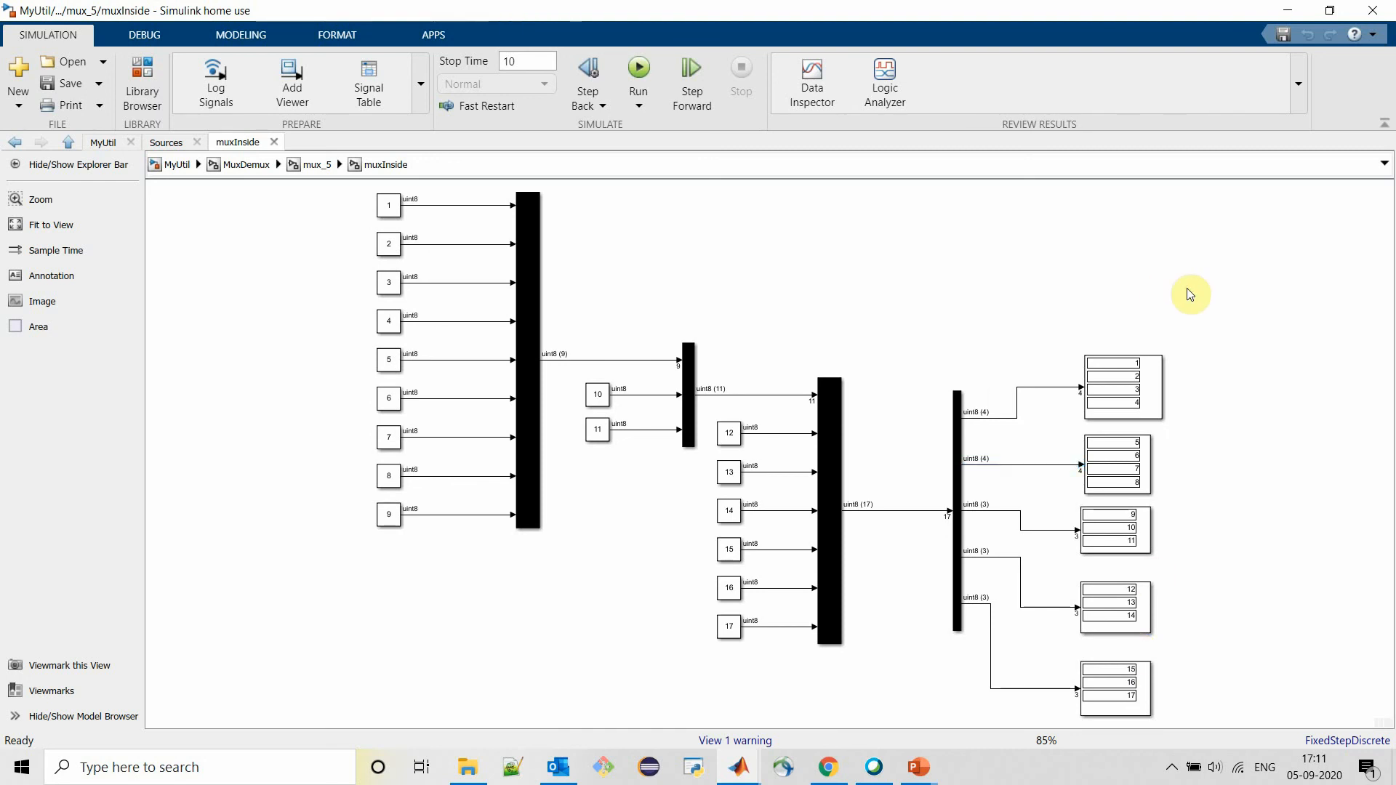